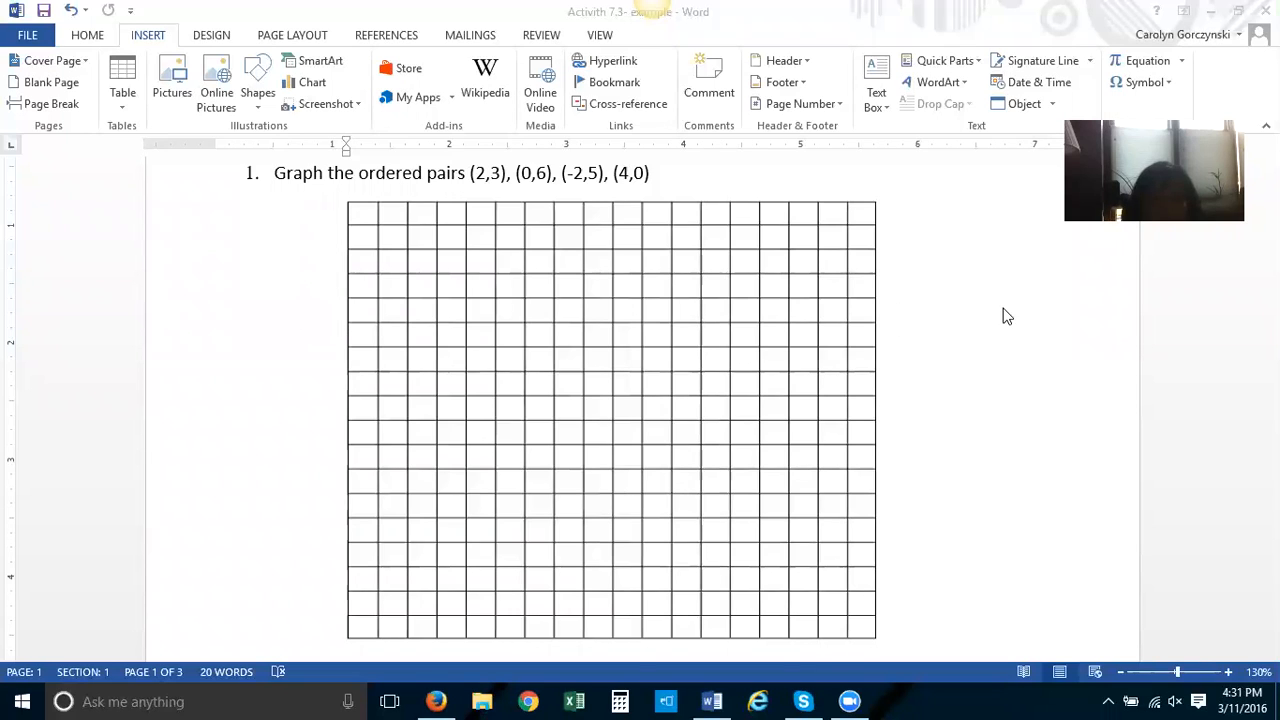
Draw a horizontal line across the middle of the grid as the x-axis and give it a black line style
{"action": "left_click", "coordinate": [145, 38]}
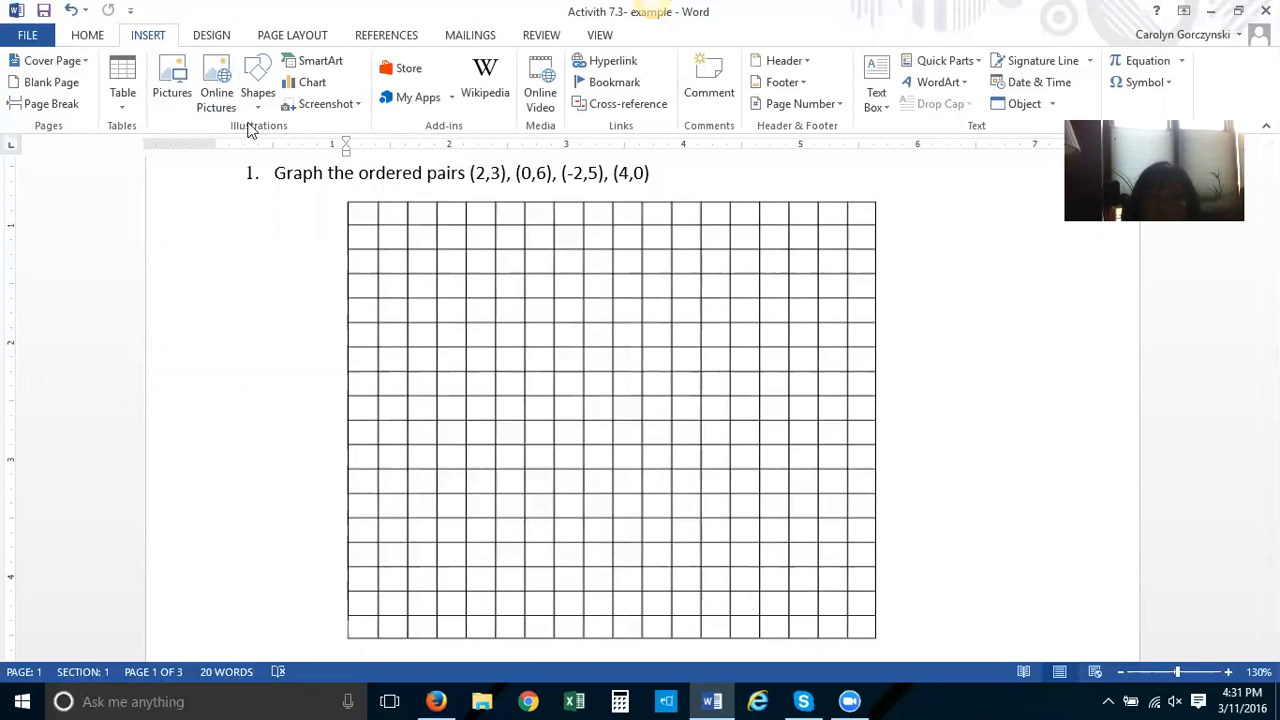
{"action": "left_click", "coordinate": [257, 80]}
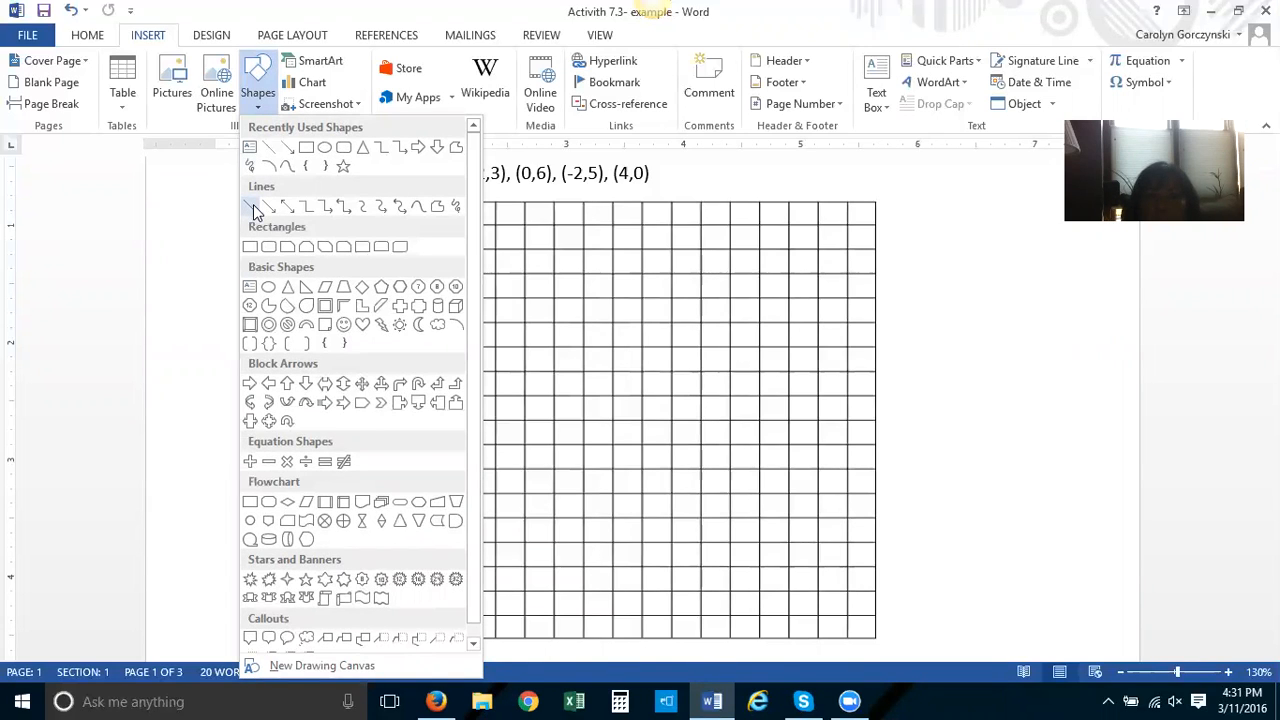
{"action": "left_click", "coordinate": [253, 204]}
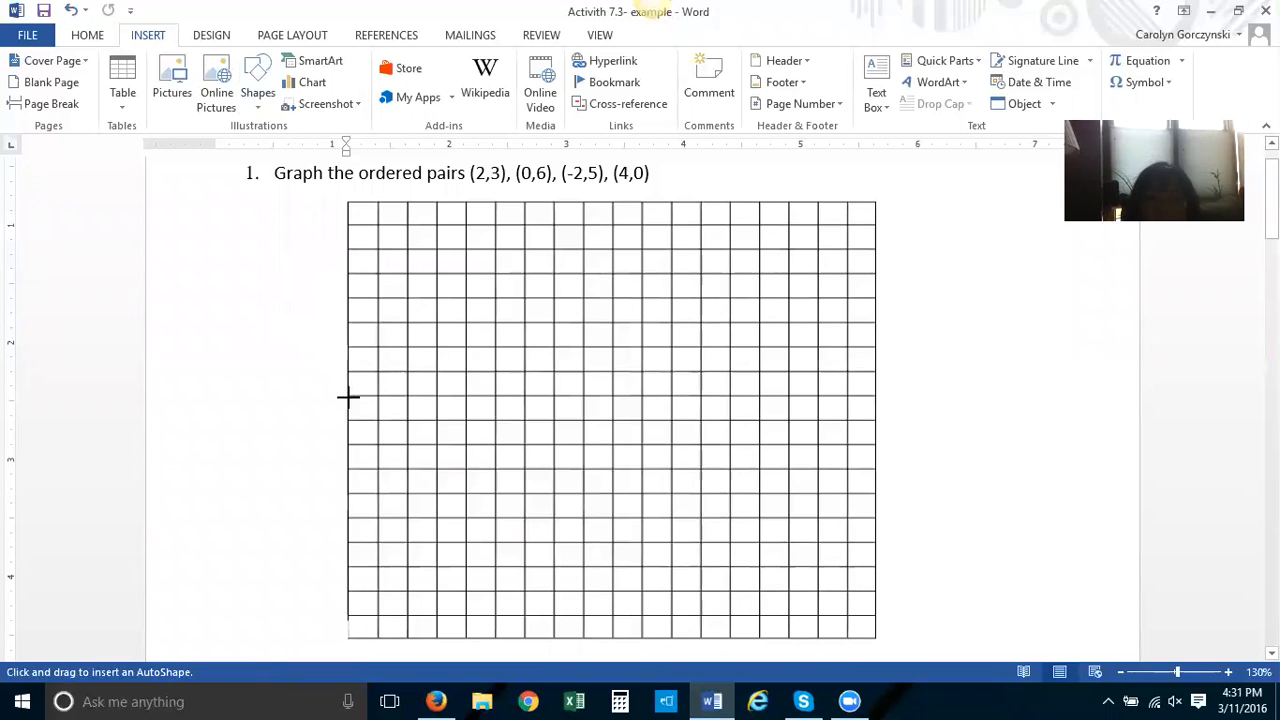
{"action": "left_click_drag", "start_coordinate": [346, 395], "coordinate": [869, 395]}
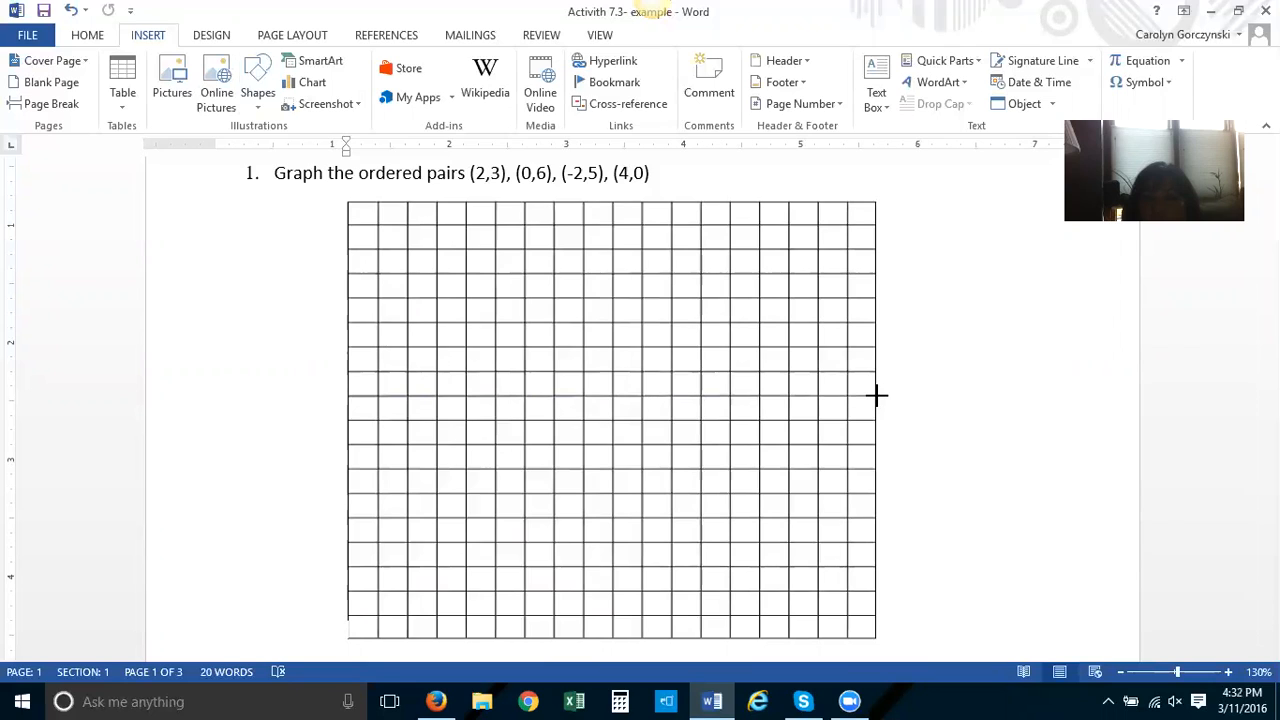
{"action": "left_click_drag", "start_coordinate": [874, 396], "coordinate": [875, 396]}
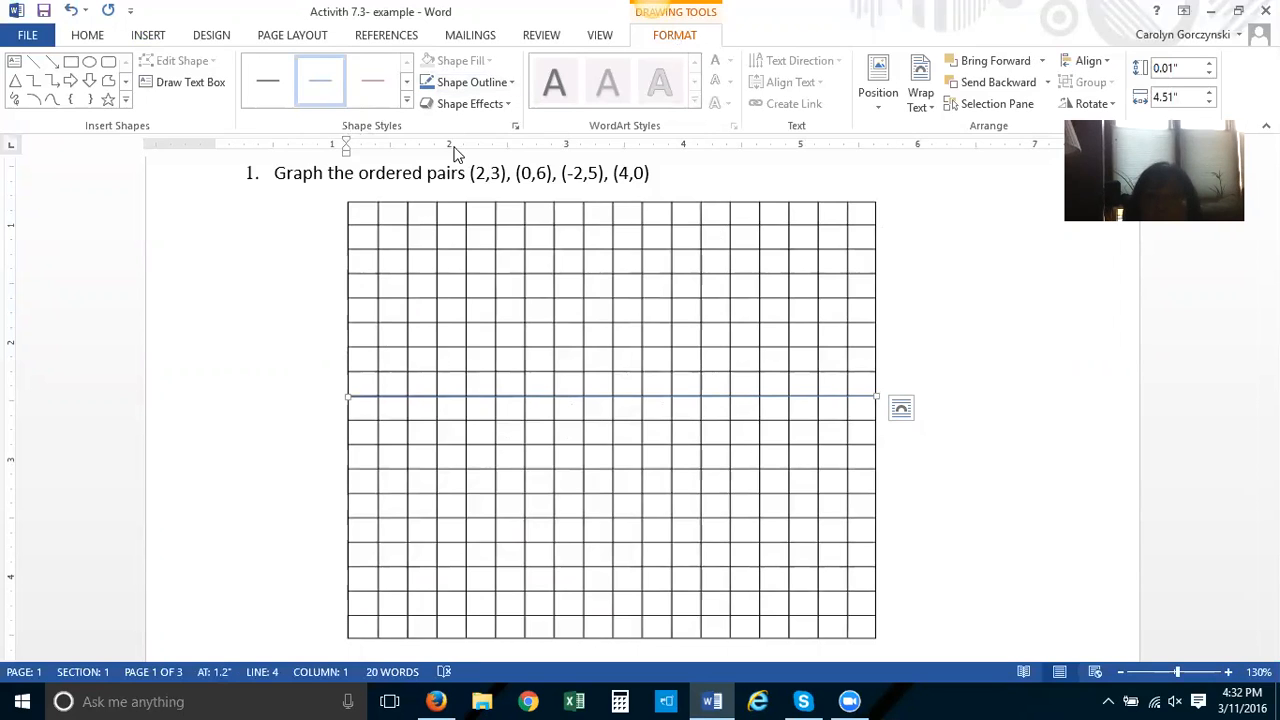
{"action": "left_click", "coordinate": [405, 104]}
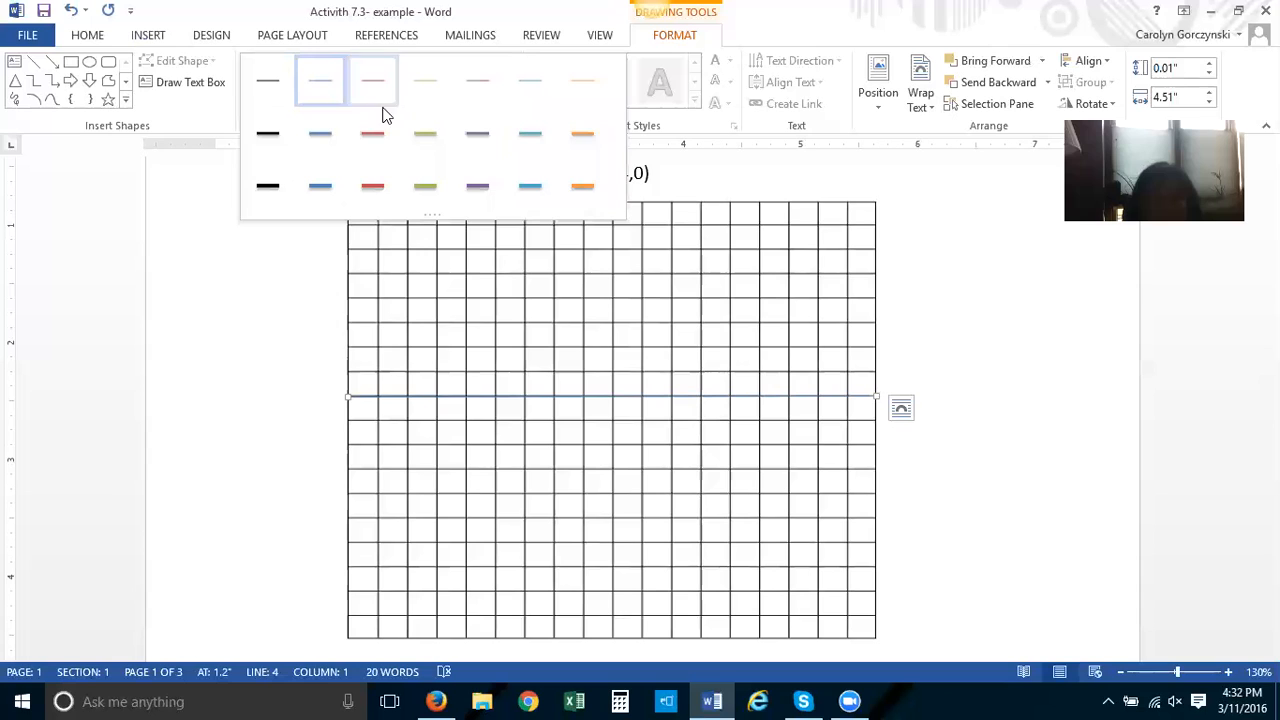
{"action": "left_click", "coordinate": [267, 133]}
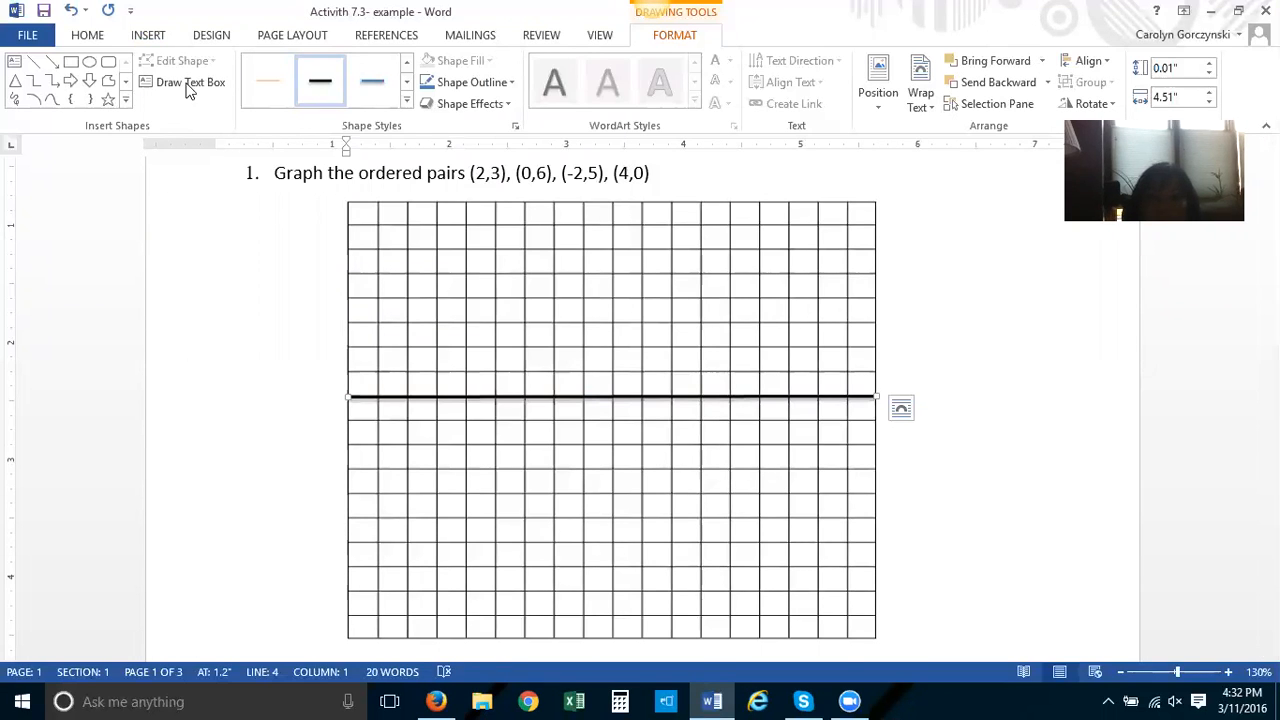
Draw a vertical line down the center of the grid as the y-axis and give it a black line style
{"action": "left_click", "coordinate": [148, 35]}
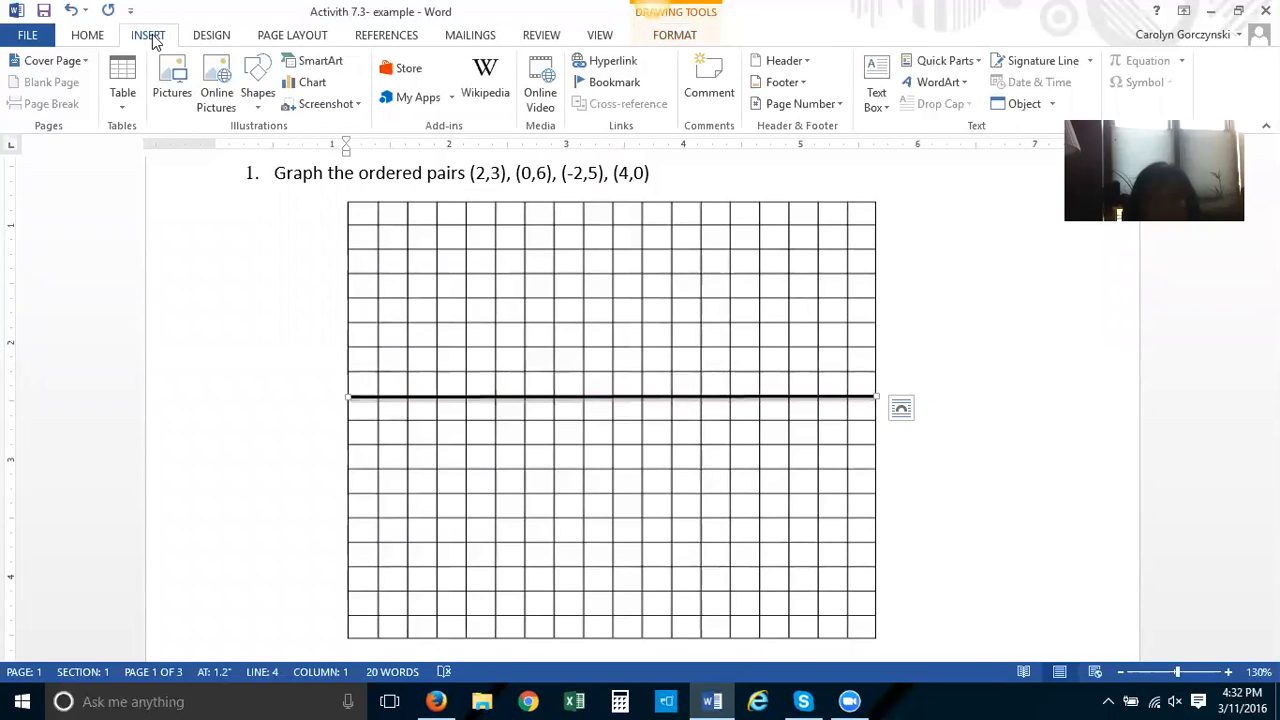
{"action": "left_click", "coordinate": [262, 80]}
{"action": "left_click", "coordinate": [250, 207]}
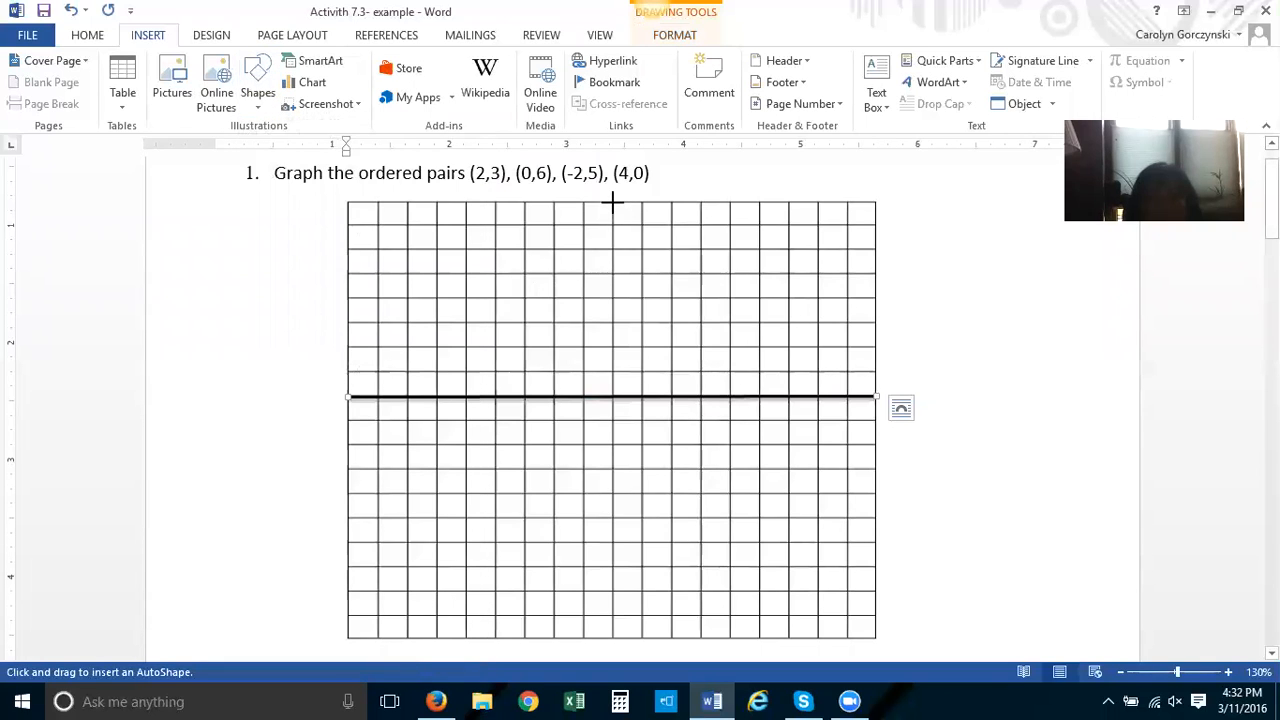
{"action": "mouse_move", "coordinate": [613, 201]}
{"action": "left_mouse_down"}
{"action": "mouse_move", "coordinate": [614, 617]}
{"action": "mouse_move", "coordinate": [613, 442]}
{"action": "left_mouse_up"}
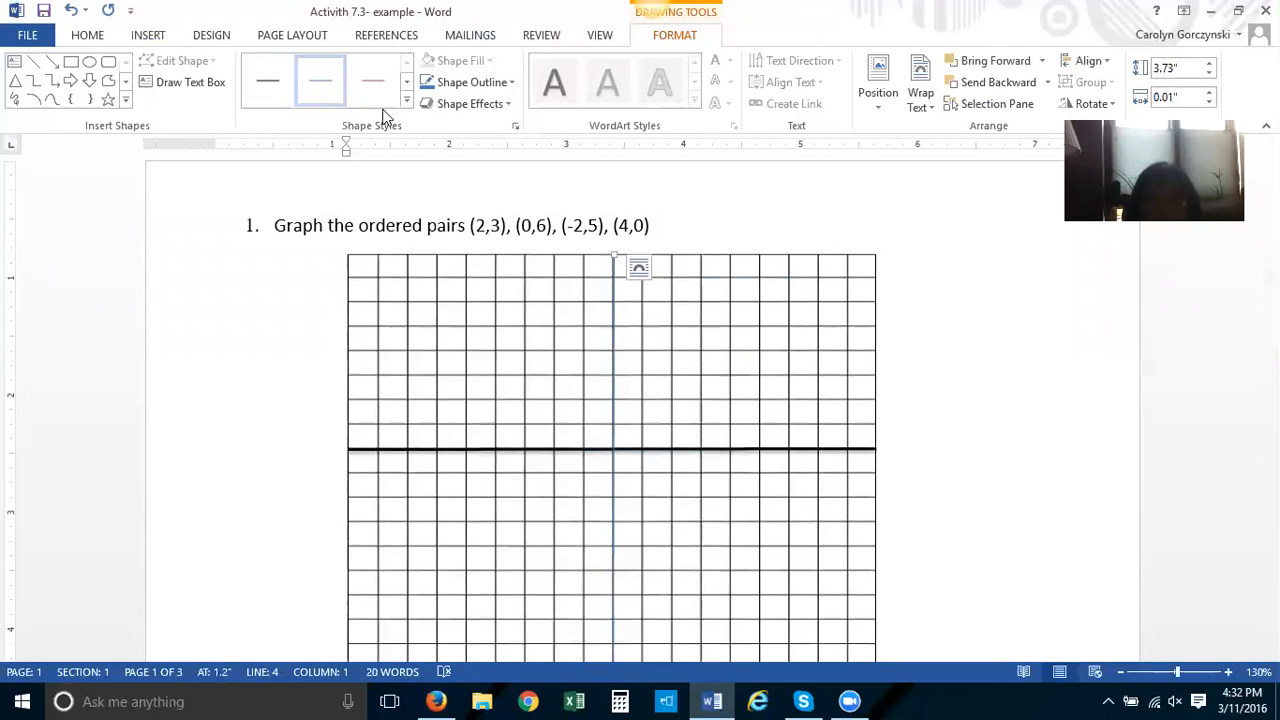
{"action": "left_click", "coordinate": [407, 101]}
{"action": "left_click", "coordinate": [277, 135]}
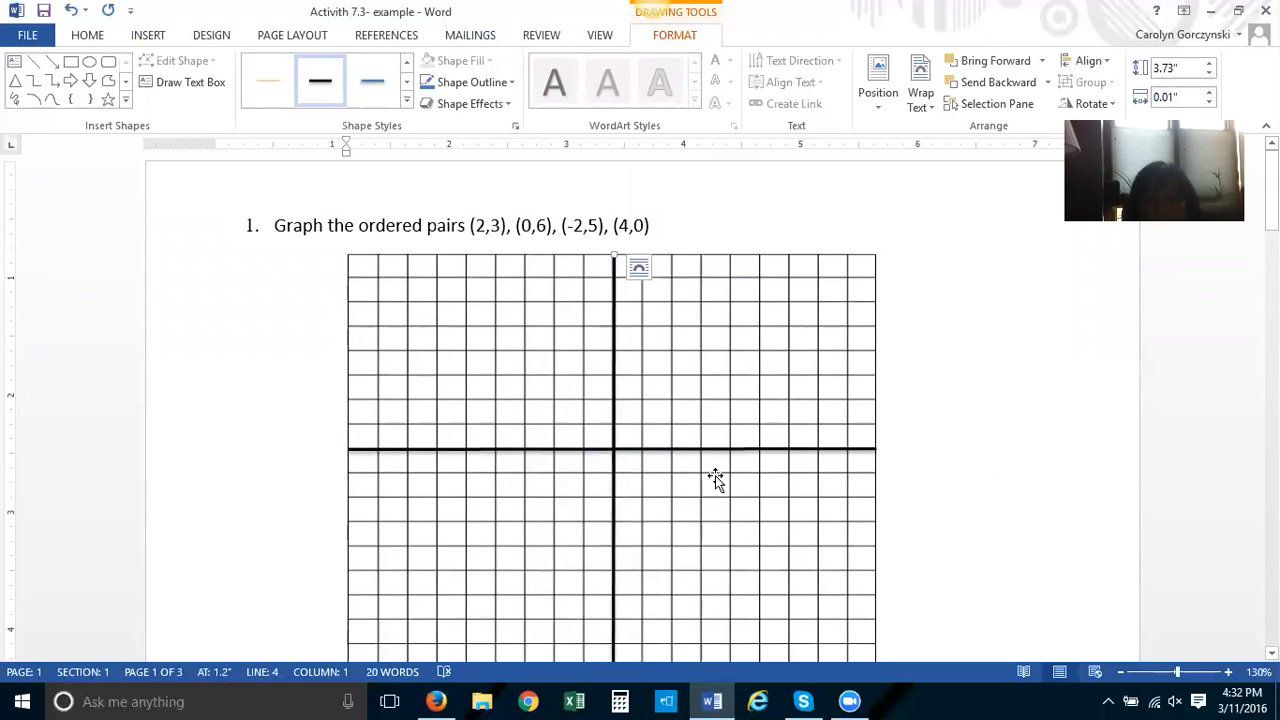
Move the horizontal axis down slightly so it sits on a grid line
{"action": "scroll", "coordinate": [1050, 456], "scroll_direction": "down", "scroll_amount": 1}
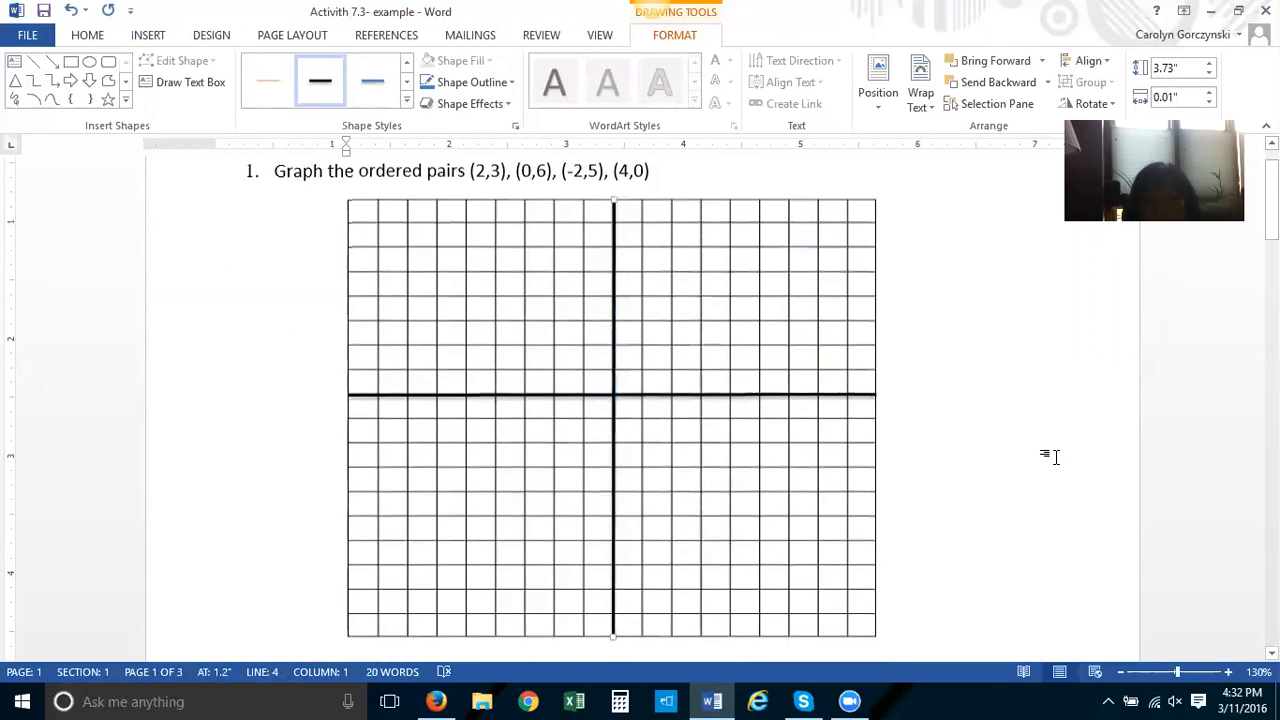
{"action": "left_click", "coordinate": [710, 395]}
{"action": "left_click_drag", "start_coordinate": [721, 393], "coordinate": [721, 413]}
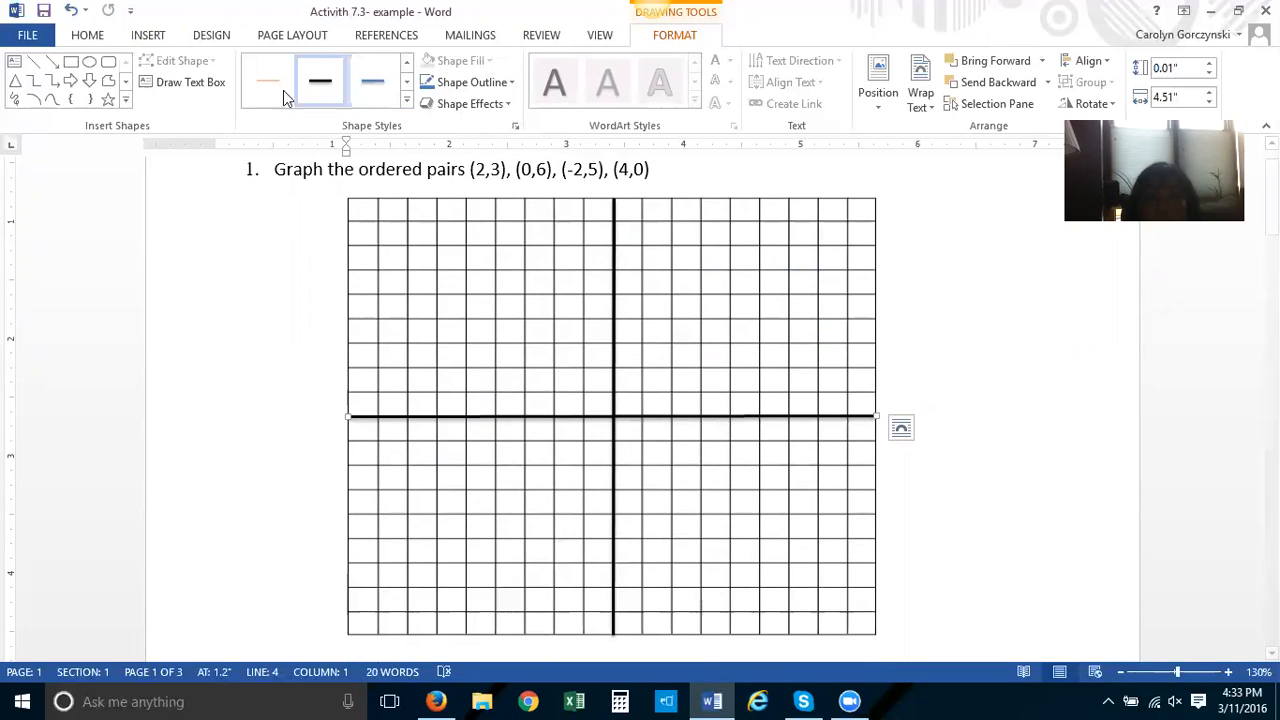
Draw a circle on the grid and shrink it to a 0.1 by 0.1 inch dot
{"action": "left_click", "coordinate": [143, 37]}
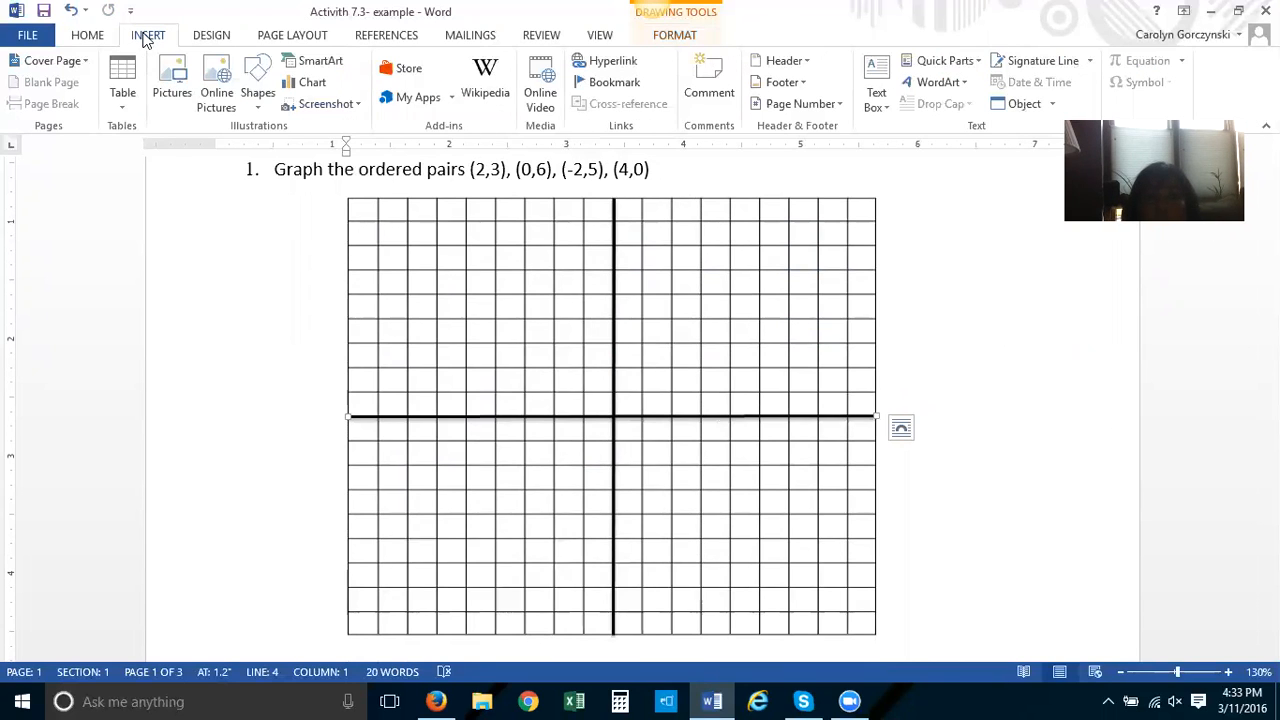
{"action": "left_click", "coordinate": [258, 72]}
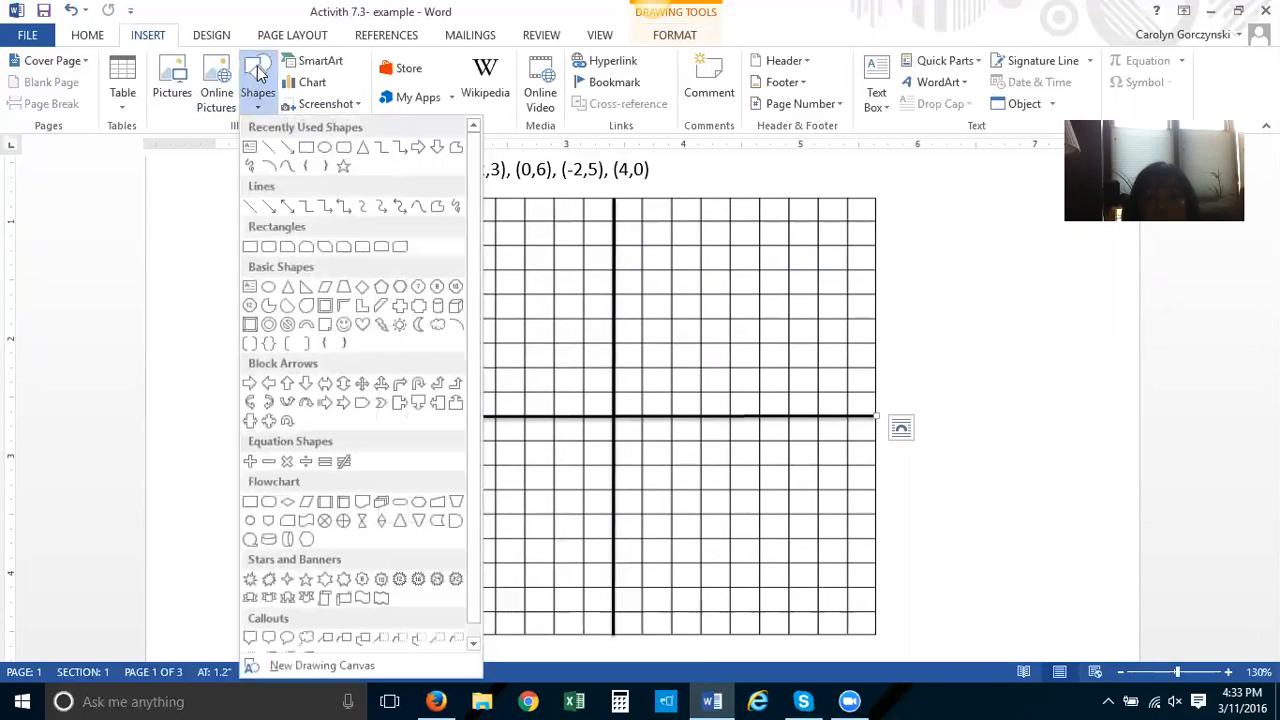
{"action": "left_click", "coordinate": [268, 287]}
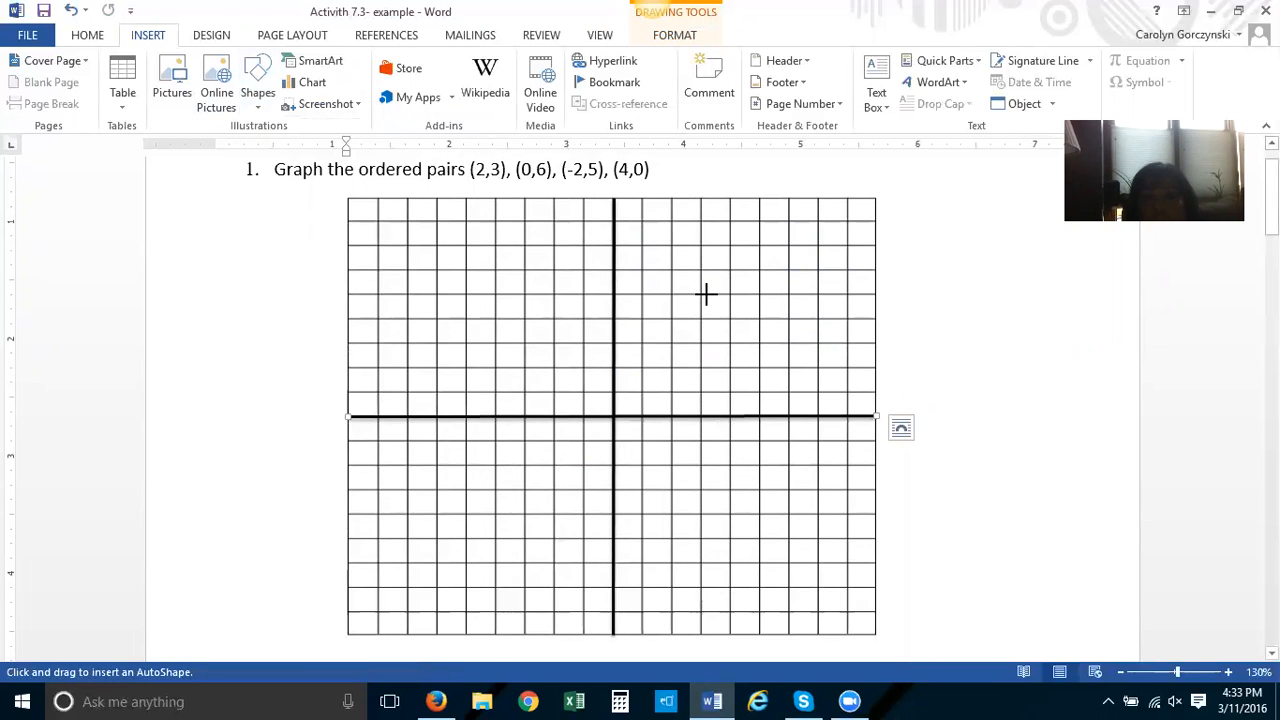
{"action": "left_click_drag", "start_coordinate": [706, 294], "coordinate": [823, 412]}
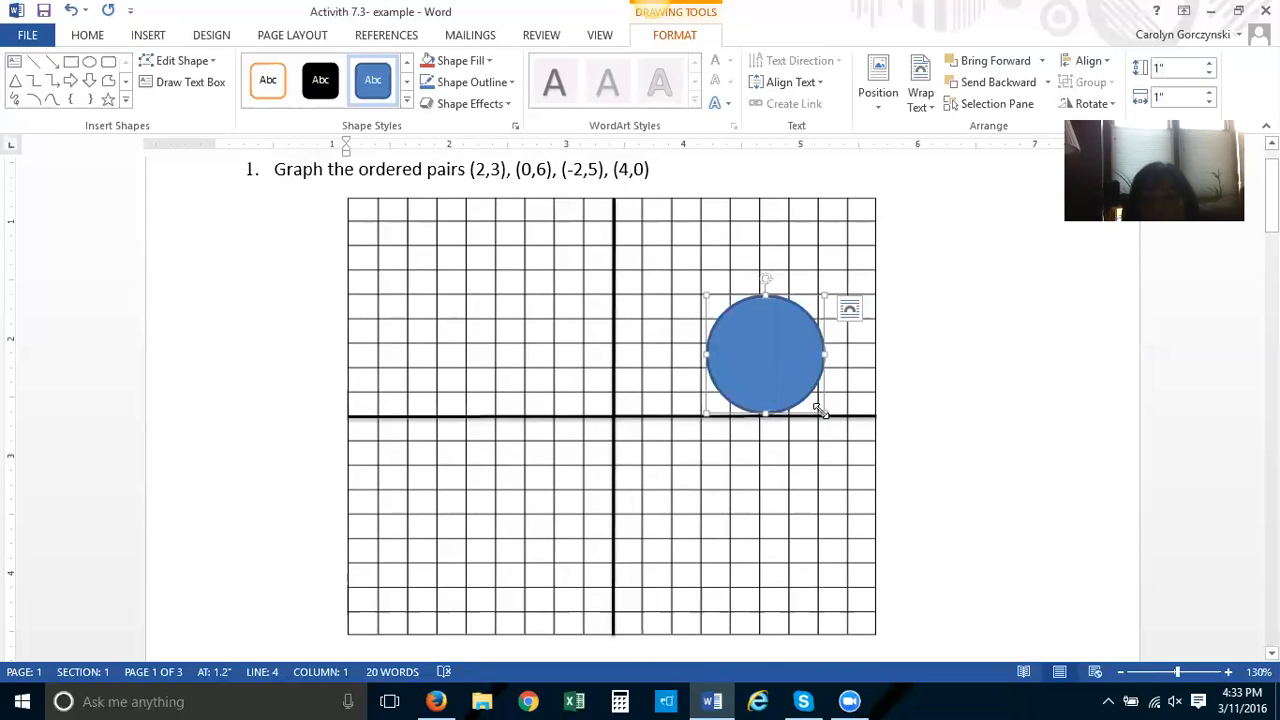
{"action": "left_click_drag", "start_coordinate": [818, 410], "coordinate": [714, 303]}
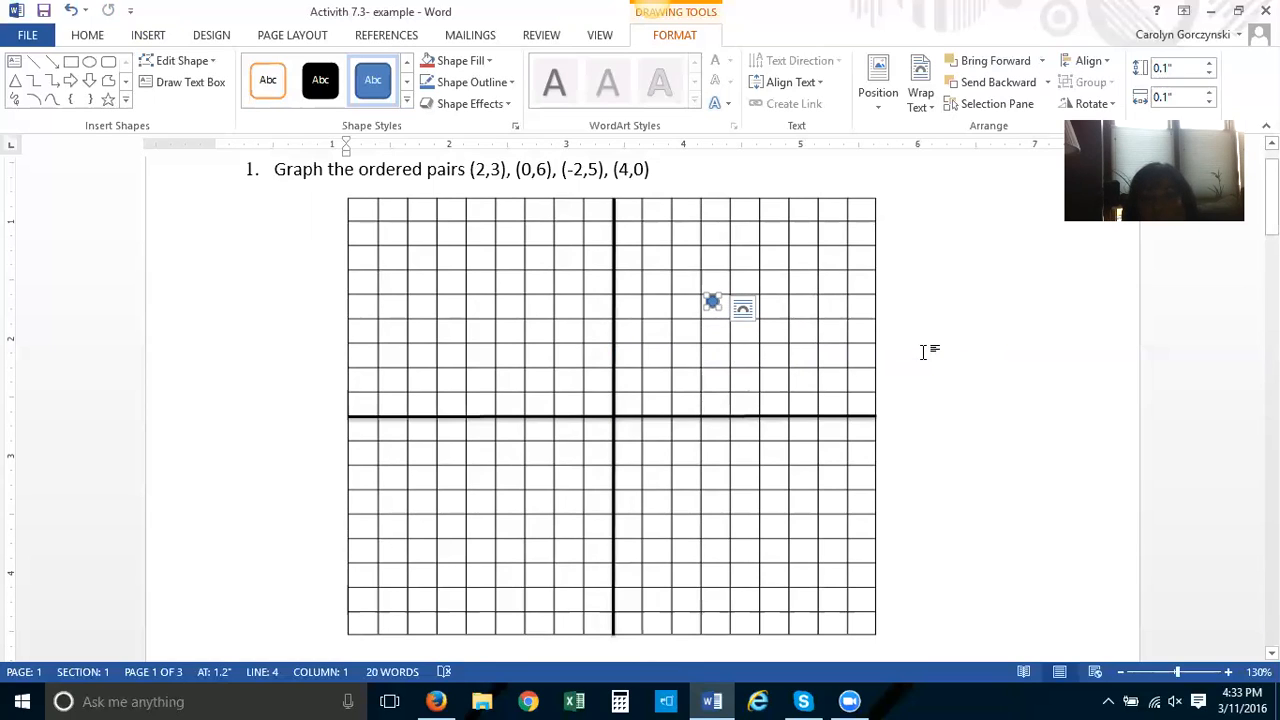
{"action": "left_click", "coordinate": [948, 322]}
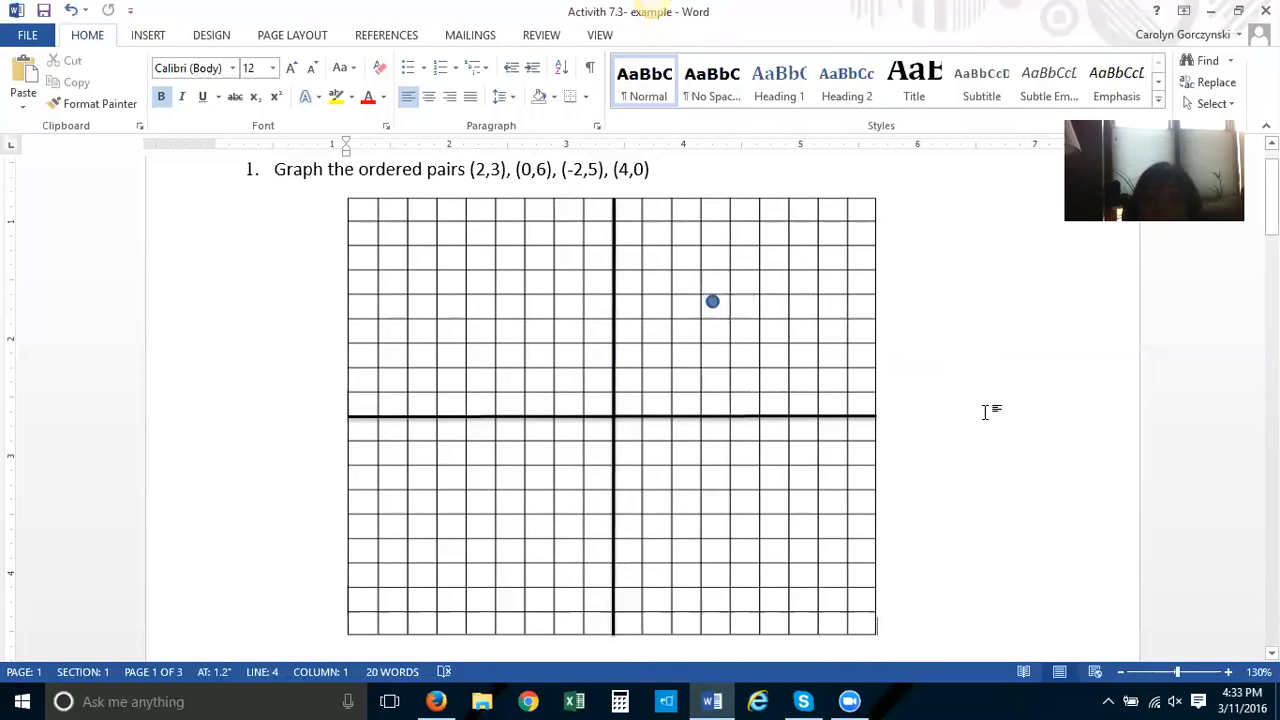
Duplicate the dot three times by pasting copies
{"action": "left_click", "coordinate": [713, 302]}
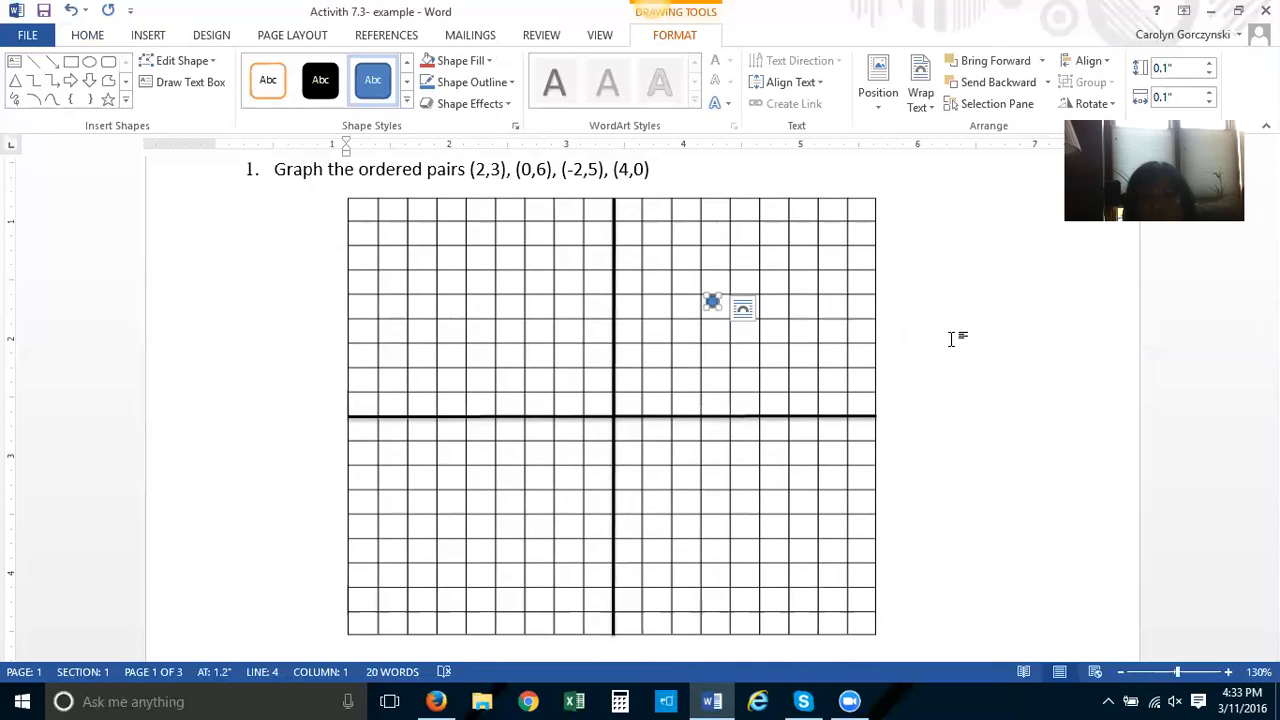
{"action": "key", "text": "ctrl+v"}
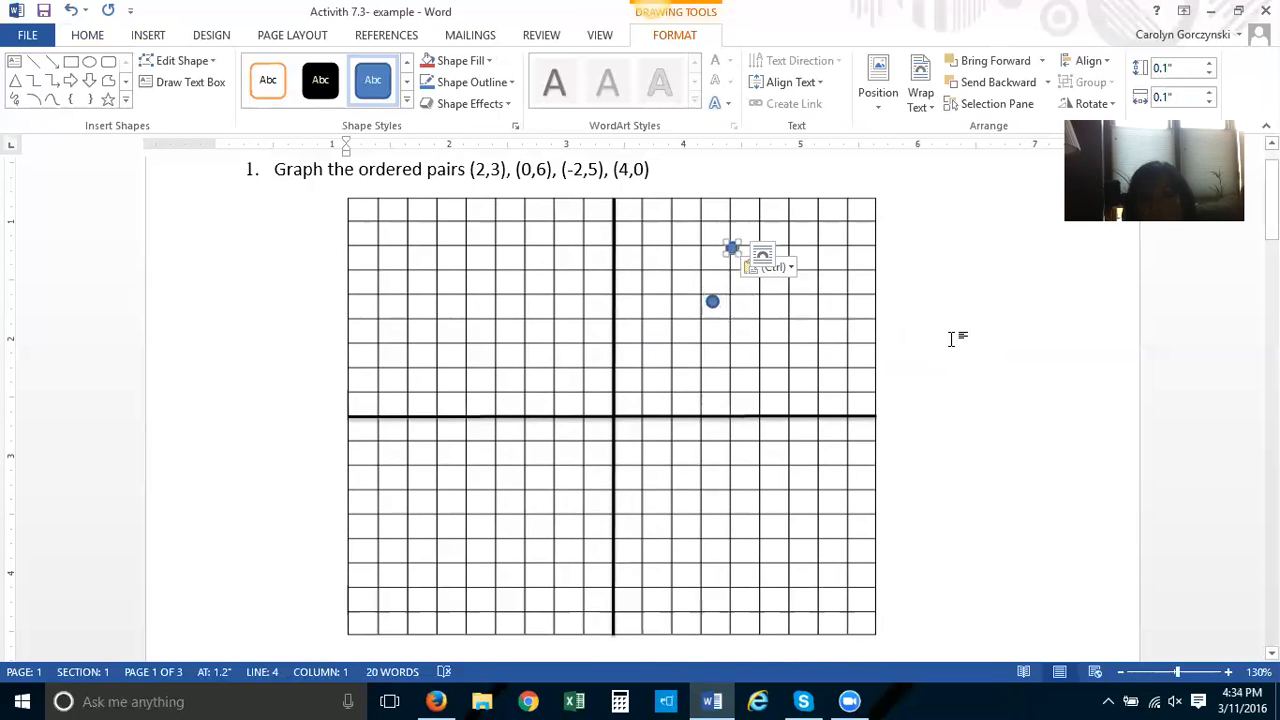
{"action": "key", "text": "ctrl+v"}
{"action": "left_click", "coordinate": [952, 338]}
{"action": "key", "text": "ctrl+v"}
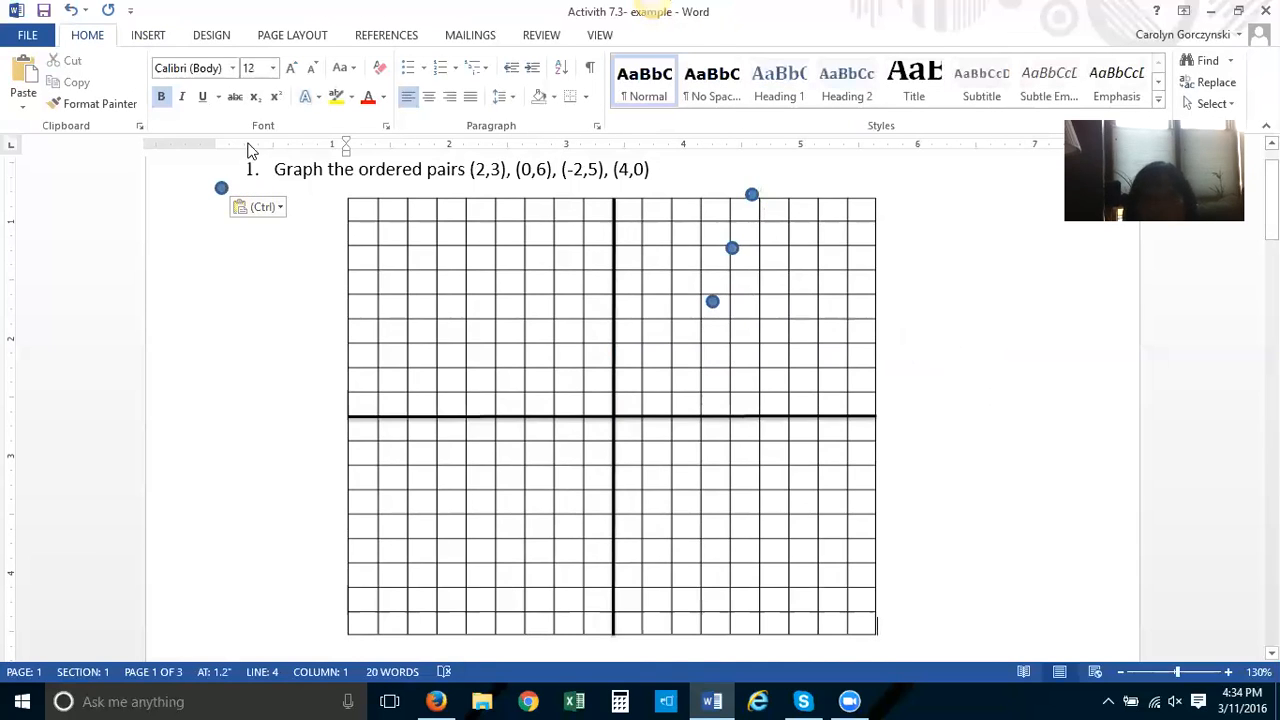
Move all four dots into the margin beside the grid
{"action": "left_click_drag", "start_coordinate": [224, 190], "coordinate": [952, 288]}
{"action": "left_click_drag", "start_coordinate": [752, 226], "coordinate": [968, 339]}
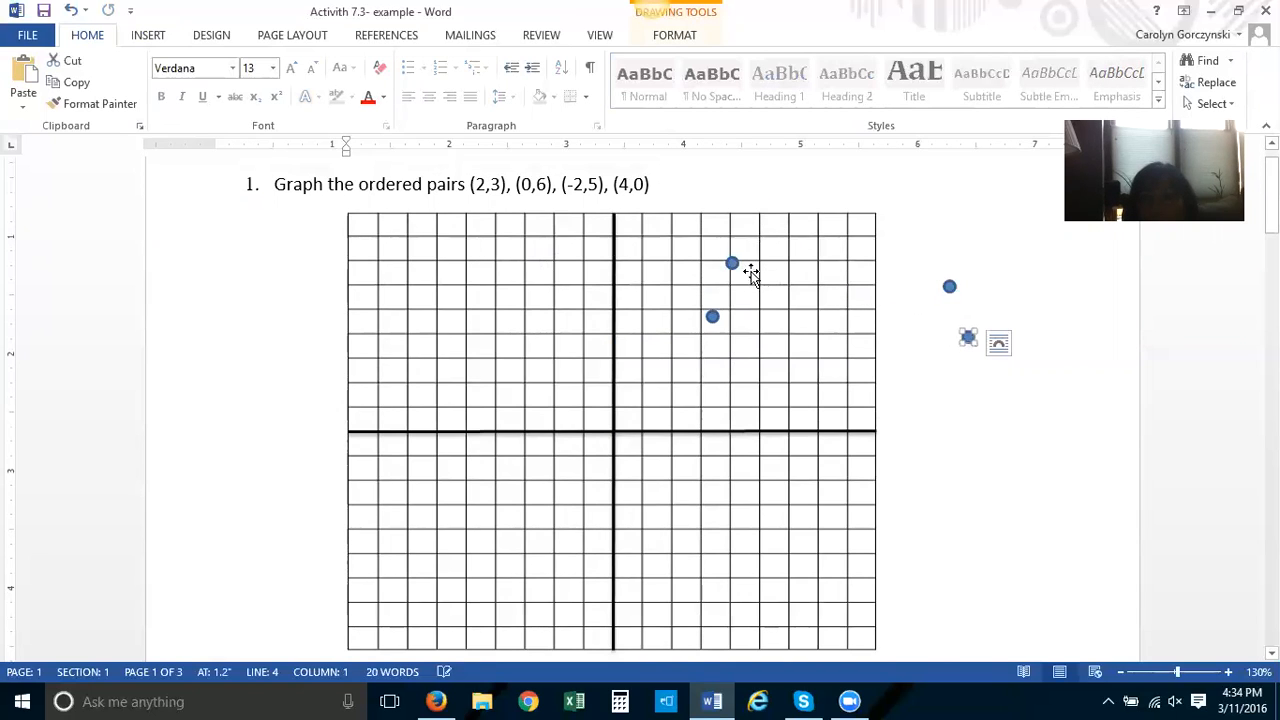
{"action": "left_click_drag", "start_coordinate": [735, 265], "coordinate": [960, 234]}
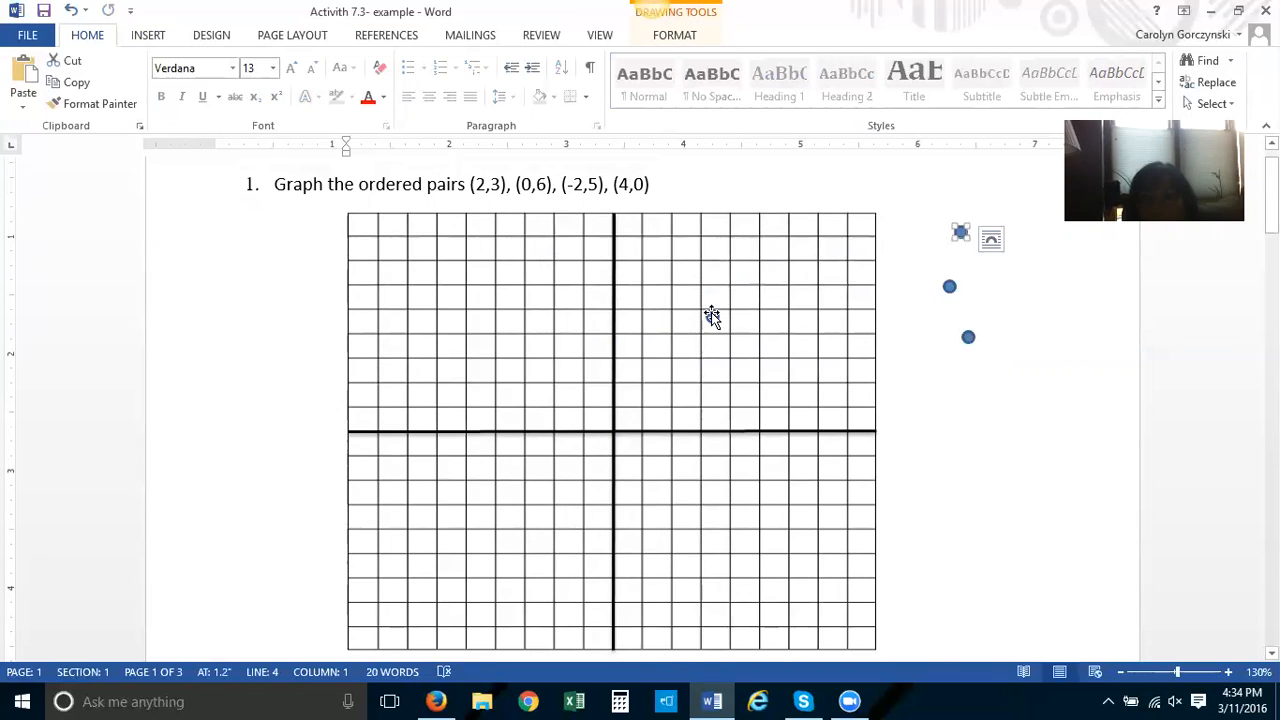
{"action": "left_click_drag", "start_coordinate": [711, 314], "coordinate": [957, 400]}
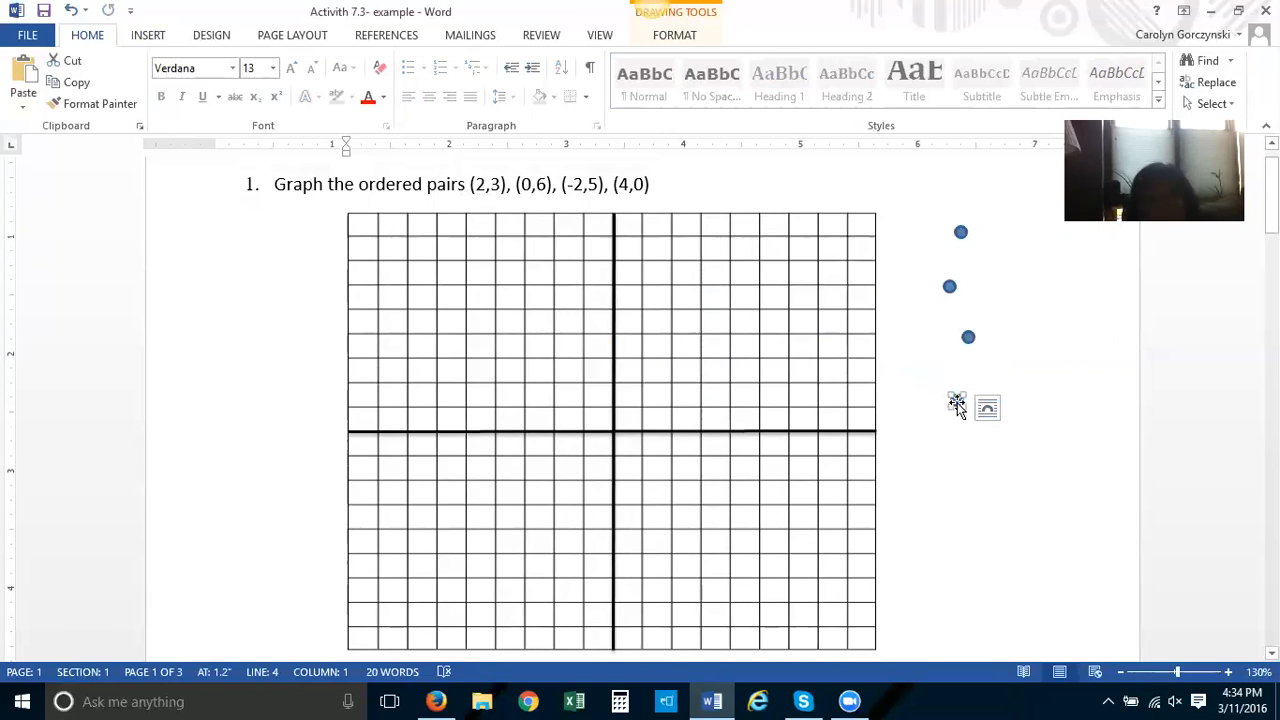
{"action": "left_click_drag", "start_coordinate": [957, 402], "coordinate": [957, 402]}
Place one dot at the point (2,3) on the grid
{"action": "left_click_drag", "start_coordinate": [957, 401], "coordinate": [610, 436]}
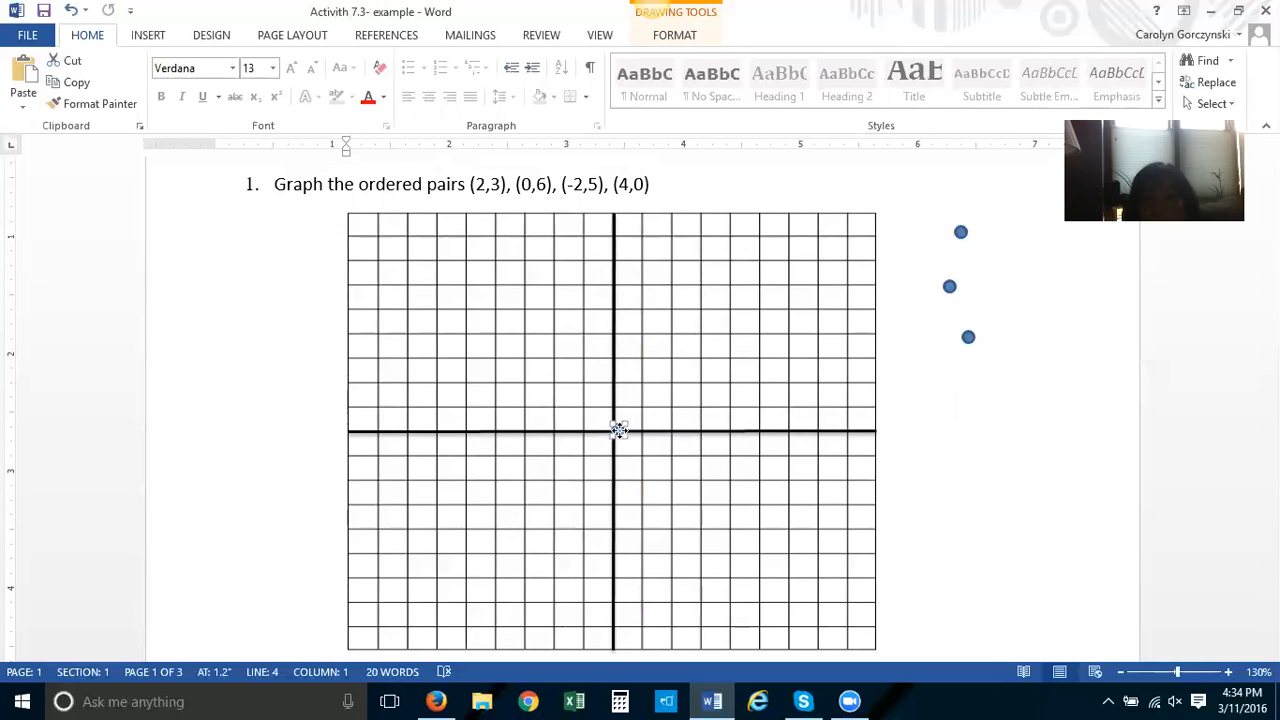
{"action": "left_click_drag", "start_coordinate": [619, 430], "coordinate": [670, 357]}
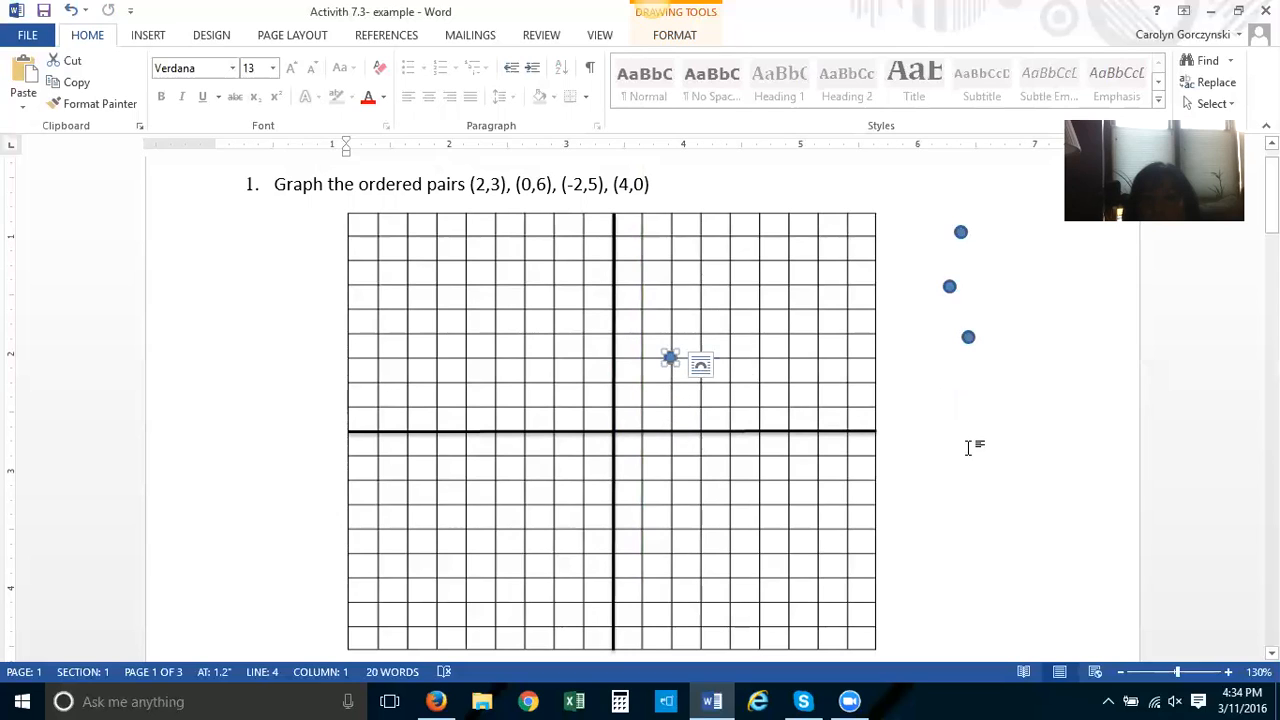
{"action": "left_click", "coordinate": [963, 402]}
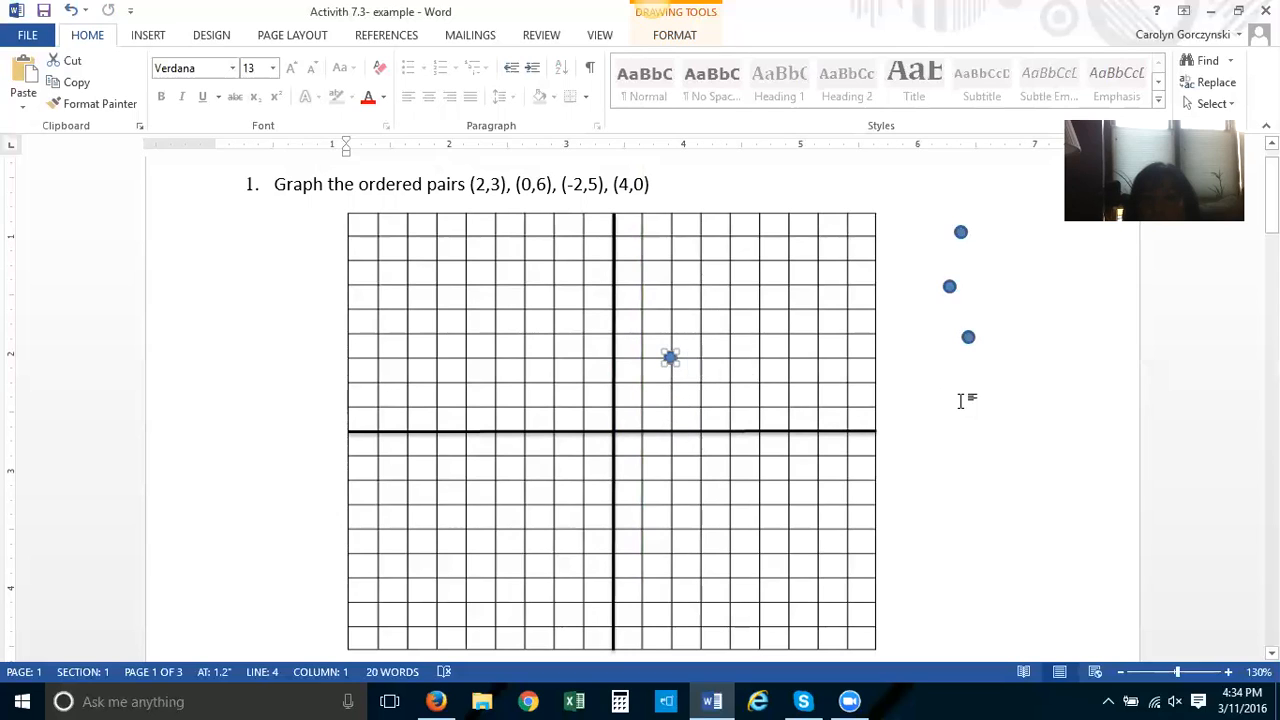
Place another dot at the point (0,6) on the y-axis
{"action": "left_click", "coordinate": [969, 337]}
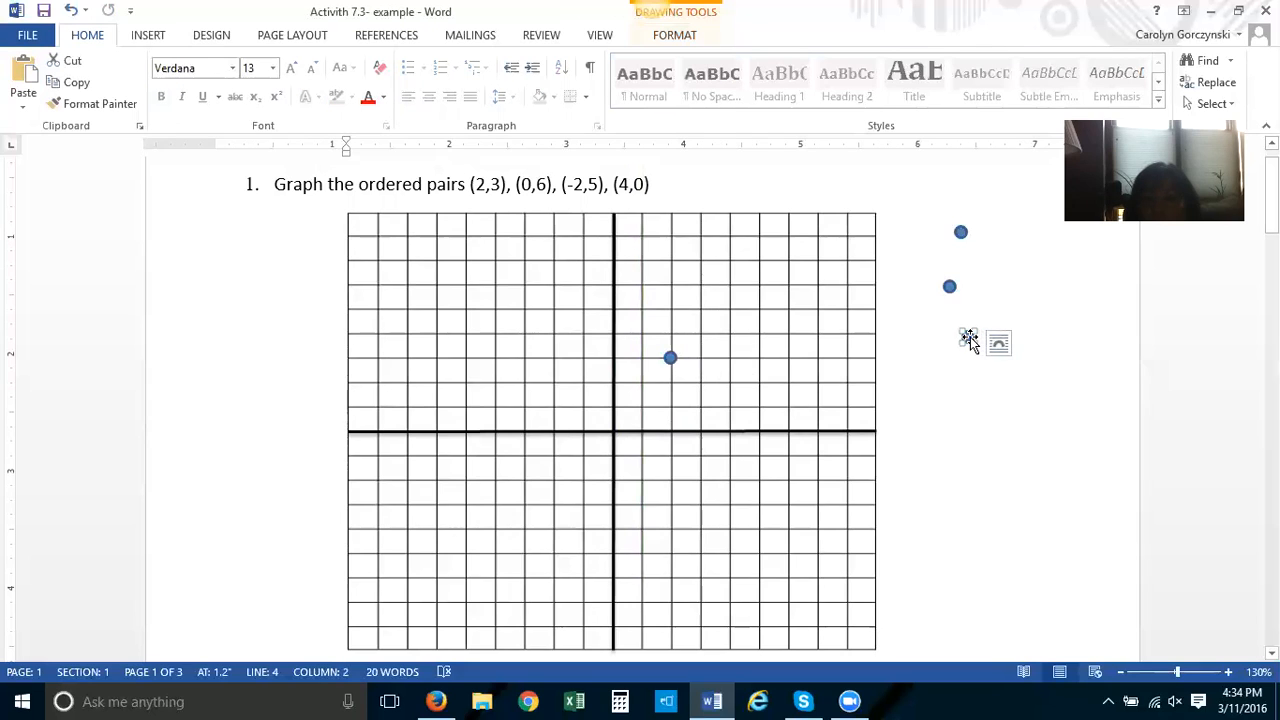
{"action": "left_click_drag", "start_coordinate": [969, 337], "coordinate": [607, 429]}
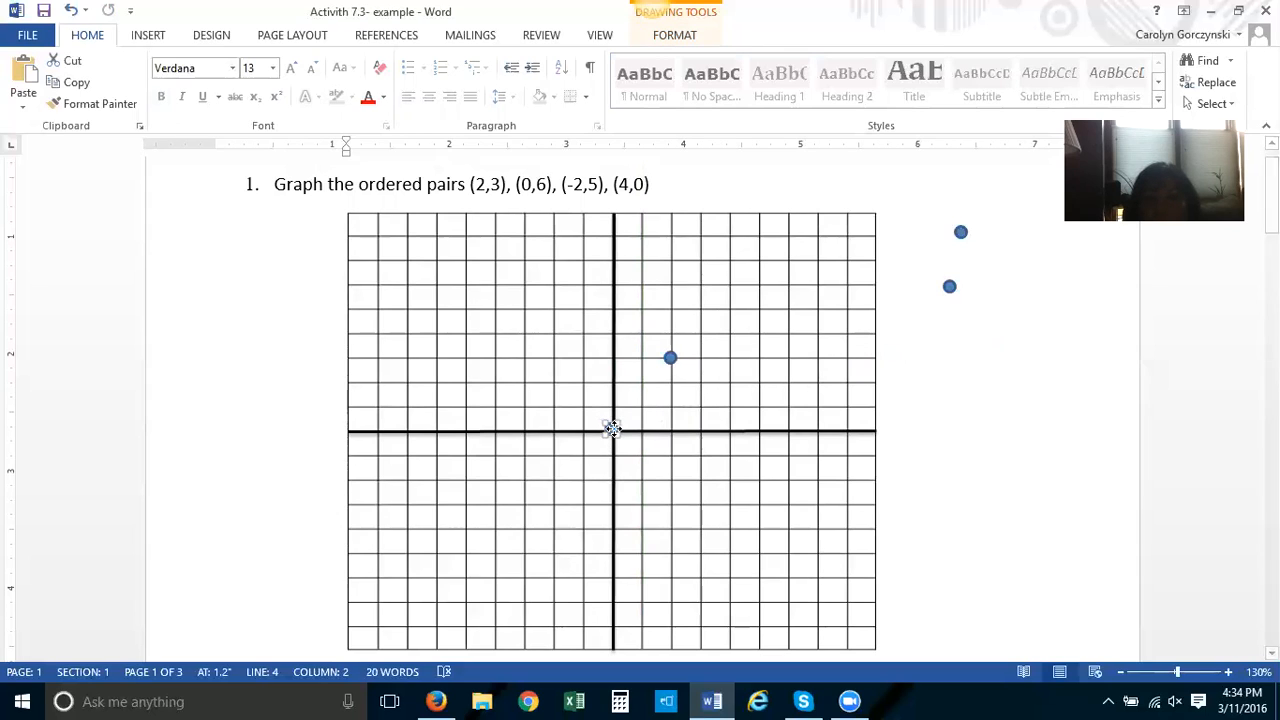
{"action": "left_click_drag", "start_coordinate": [611, 428], "coordinate": [612, 286]}
Place the remaining dots at the points (-2,5) and (4,0)
{"action": "left_click", "coordinate": [949, 288]}
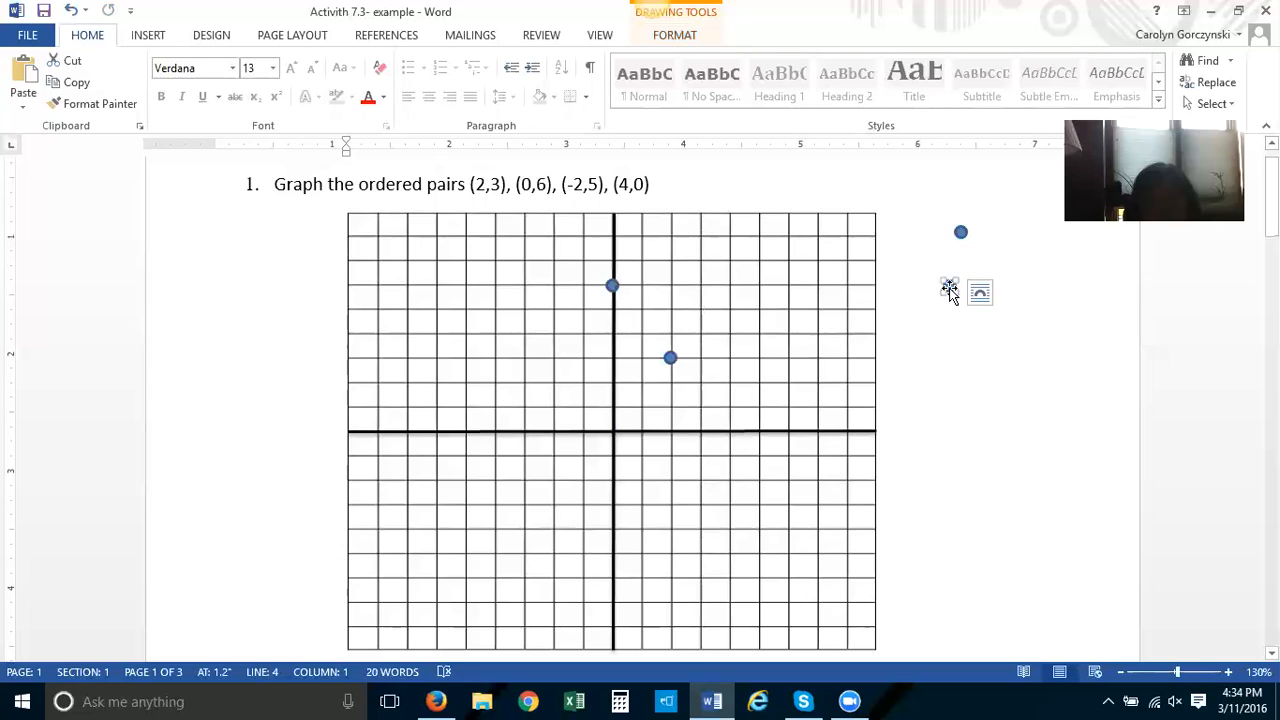
{"action": "left_click_drag", "start_coordinate": [949, 288], "coordinate": [554, 309]}
{"action": "left_click", "coordinate": [954, 322]}
{"action": "left_click_drag", "start_coordinate": [960, 231], "coordinate": [730, 429]}
{"action": "left_click", "coordinate": [1000, 419]}
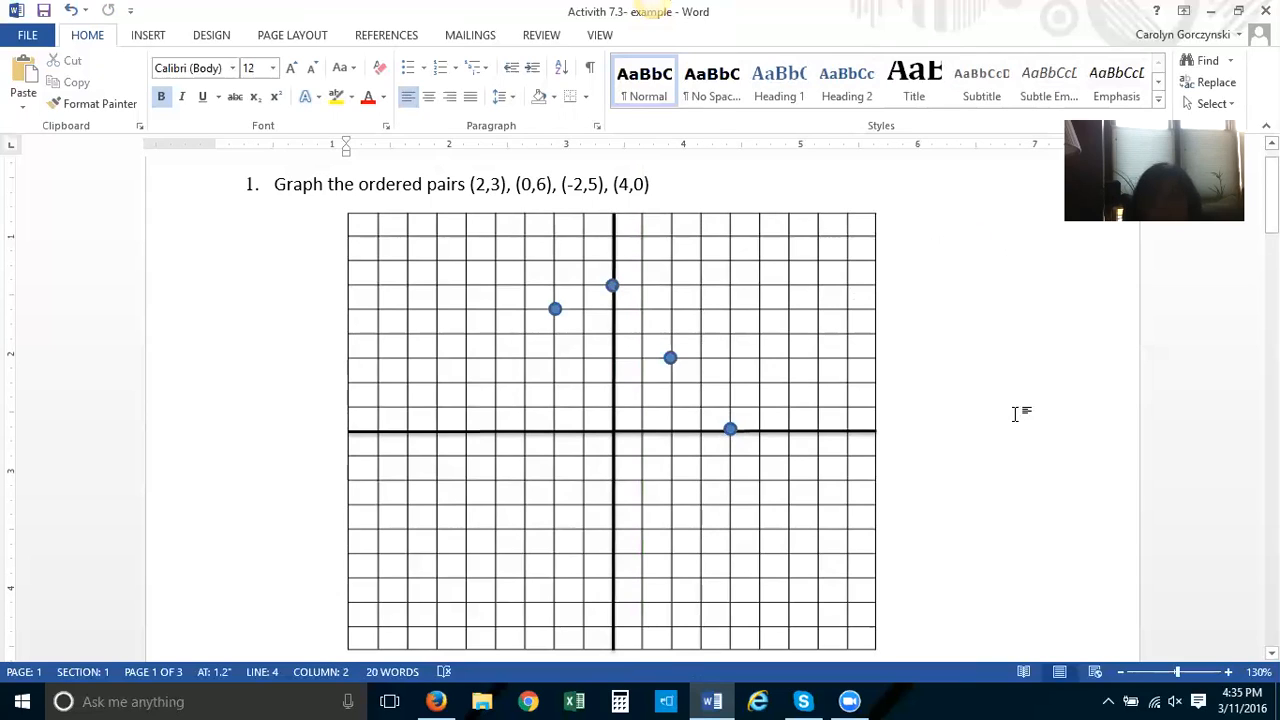
Examine the second problem, Graph y = 3x + 1, and its grid
{"action": "scroll", "coordinate": [991, 420], "scroll_direction": "down", "scroll_amount": 4}
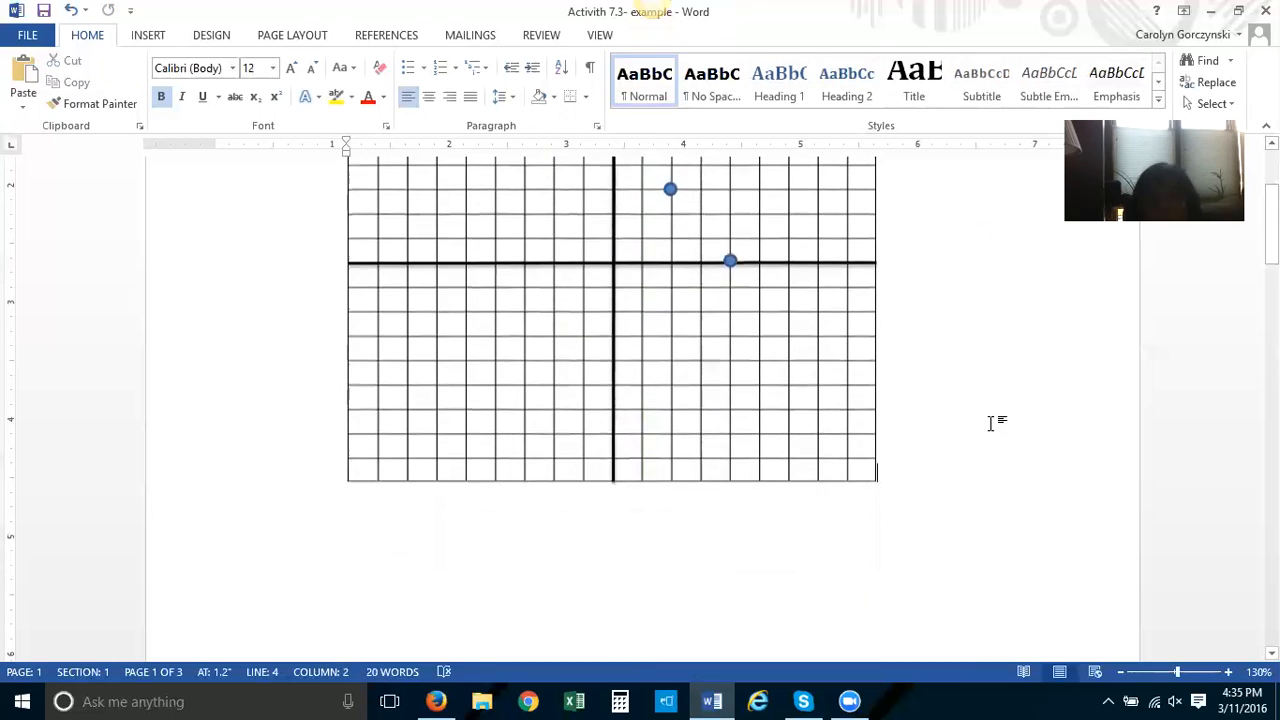
{"action": "scroll", "coordinate": [991, 422], "scroll_direction": "down", "scroll_amount": 9}
{"action": "scroll", "coordinate": [991, 423], "scroll_direction": "down", "scroll_amount": 4}
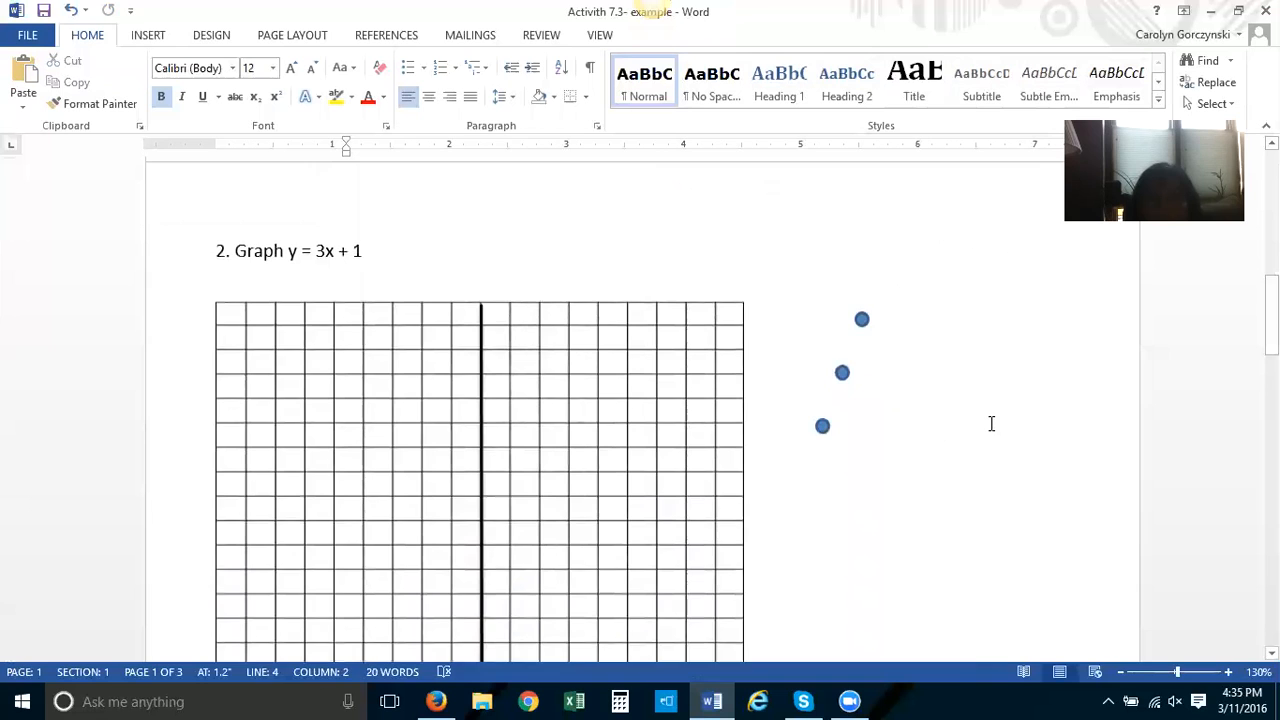
{"action": "scroll", "coordinate": [991, 424], "scroll_direction": "down", "scroll_amount": 7}
{"action": "scroll", "coordinate": [991, 424], "scroll_direction": "down", "scroll_amount": 5}
{"action": "scroll", "coordinate": [991, 424], "scroll_direction": "up", "scroll_amount": 11}
{"action": "scroll", "coordinate": [991, 424], "scroll_direction": "down", "scroll_amount": 3}
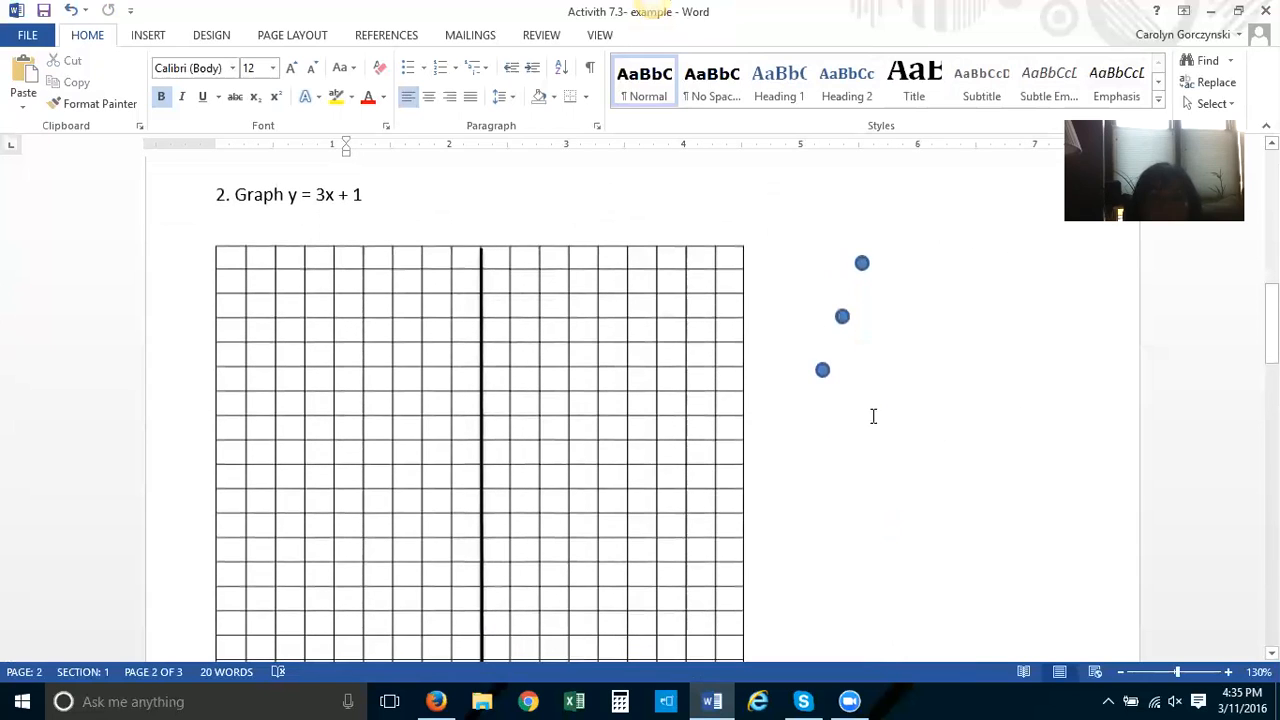
Draw a horizontal x-axis line across the second grid and give it a thick black line style
{"action": "left_click", "coordinate": [150, 38]}
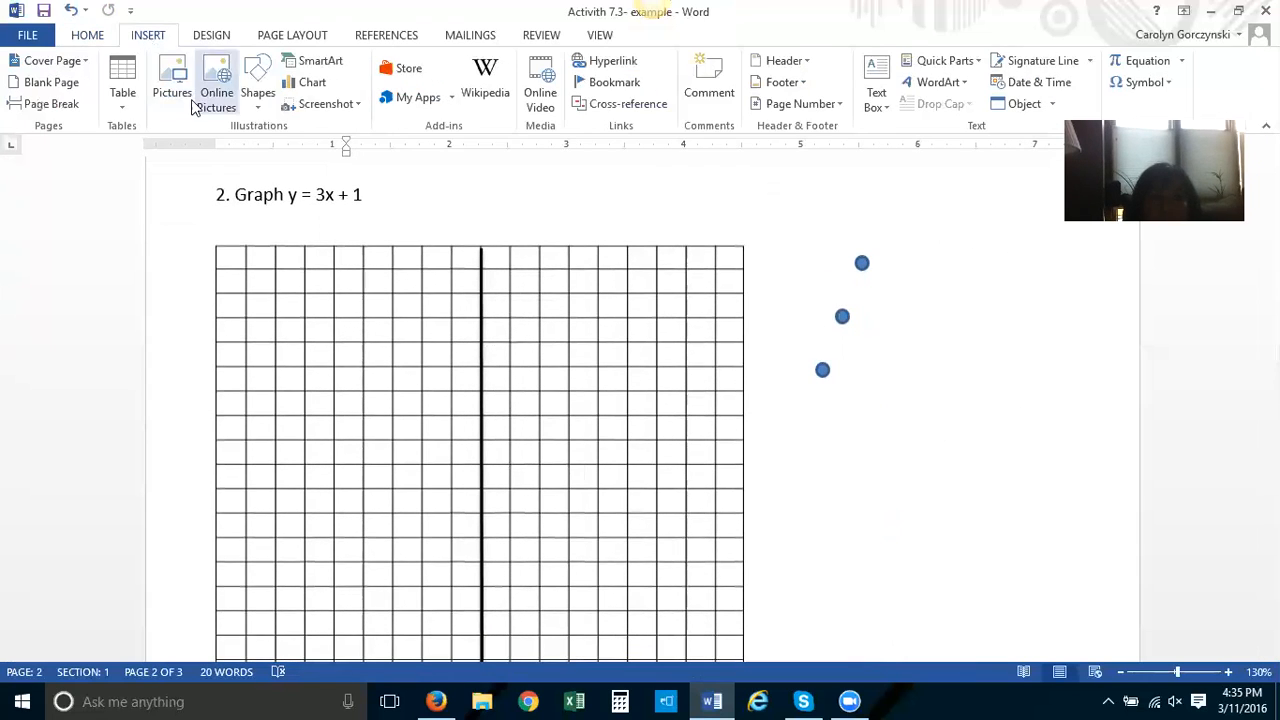
{"action": "left_click", "coordinate": [251, 80]}
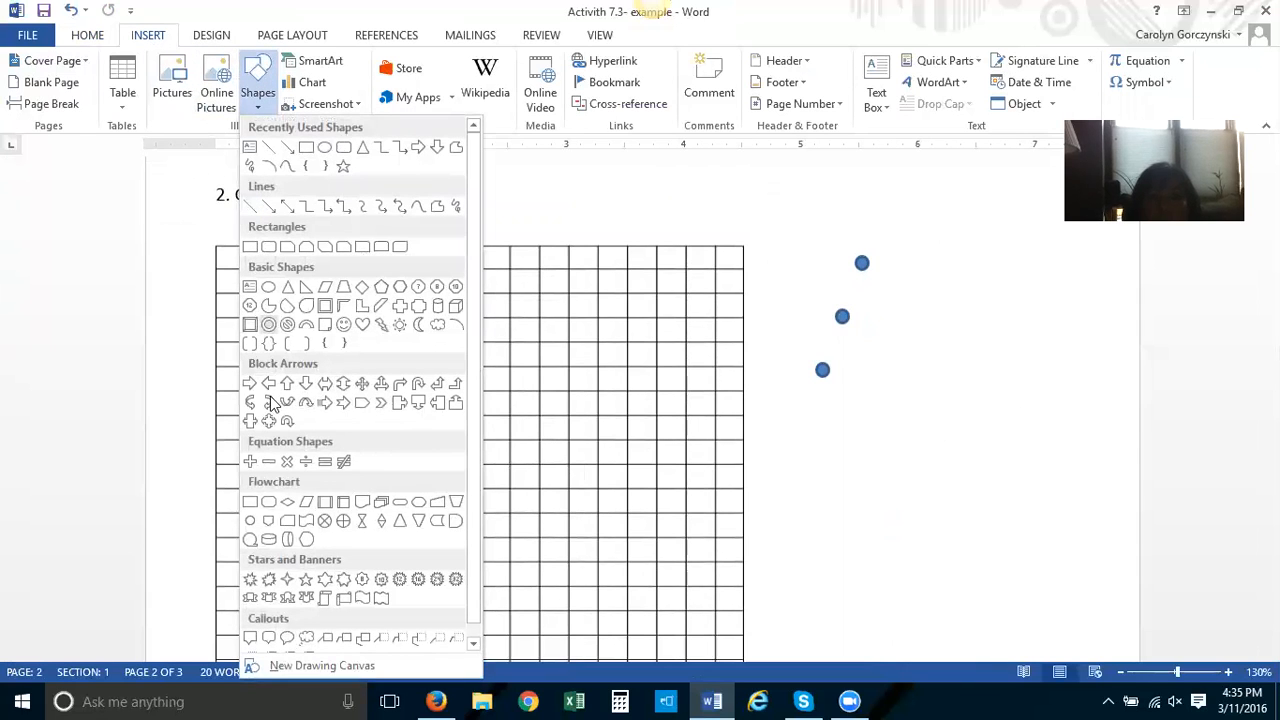
{"action": "left_click", "coordinate": [250, 206]}
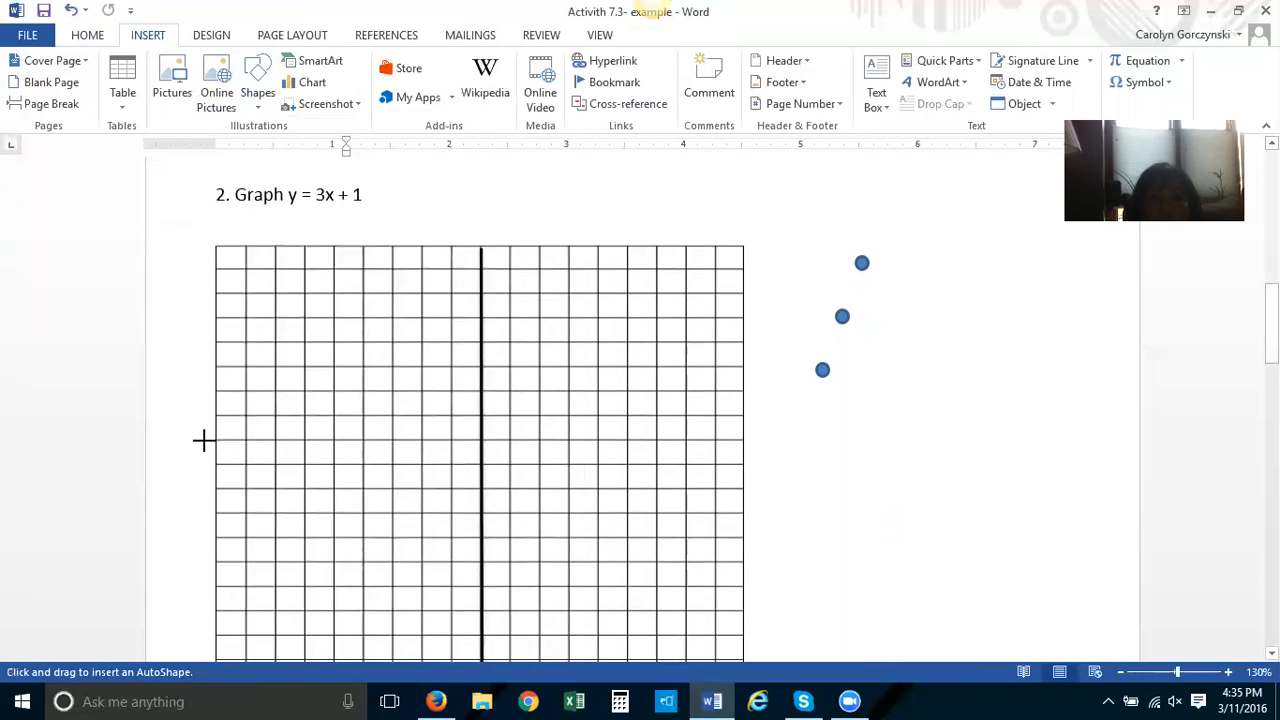
{"action": "mouse_move", "coordinate": [212, 488]}
{"action": "left_mouse_down"}
{"action": "mouse_move", "coordinate": [546, 500]}
{"action": "mouse_move", "coordinate": [742, 489]}
{"action": "left_mouse_up"}
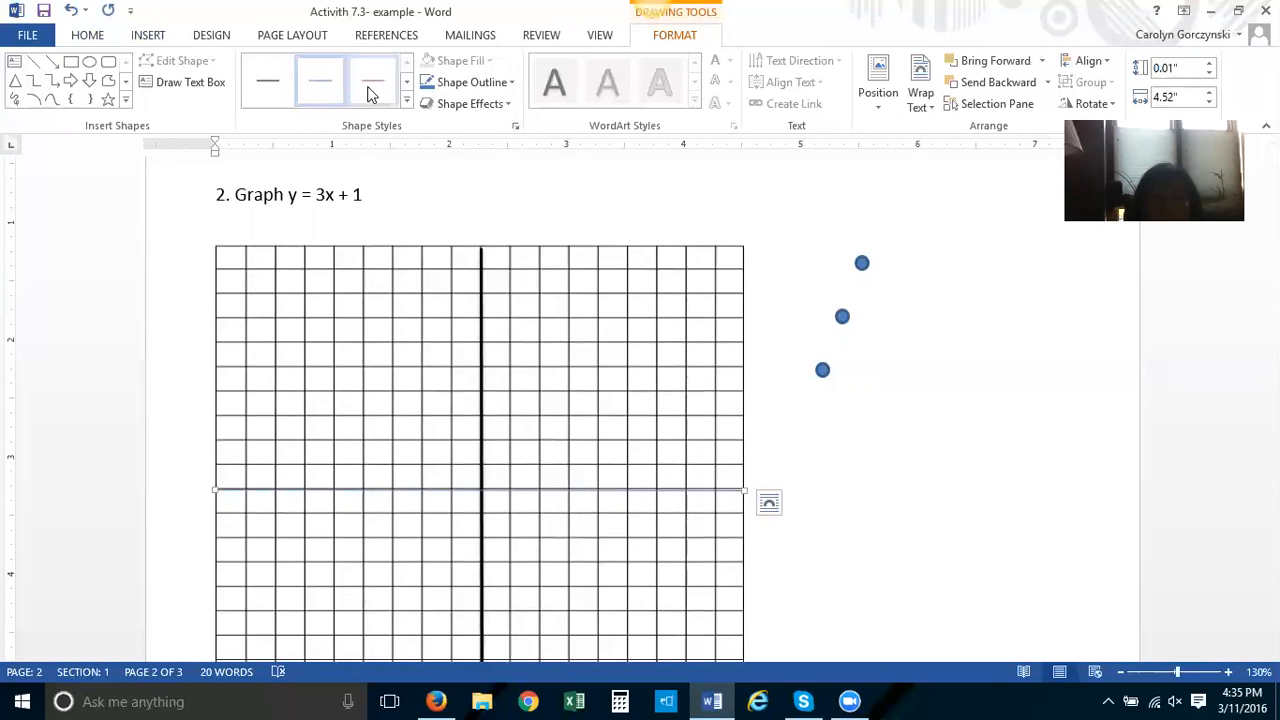
{"action": "left_click", "coordinate": [407, 100]}
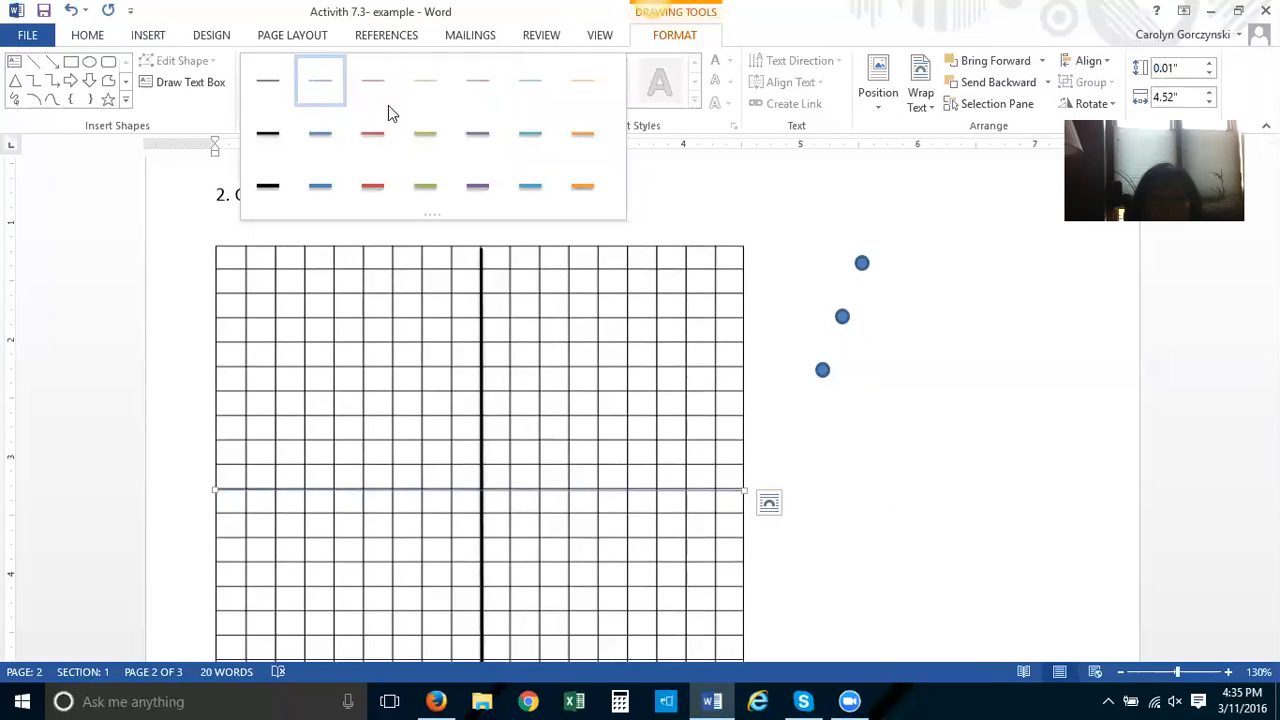
{"action": "left_click", "coordinate": [272, 135]}
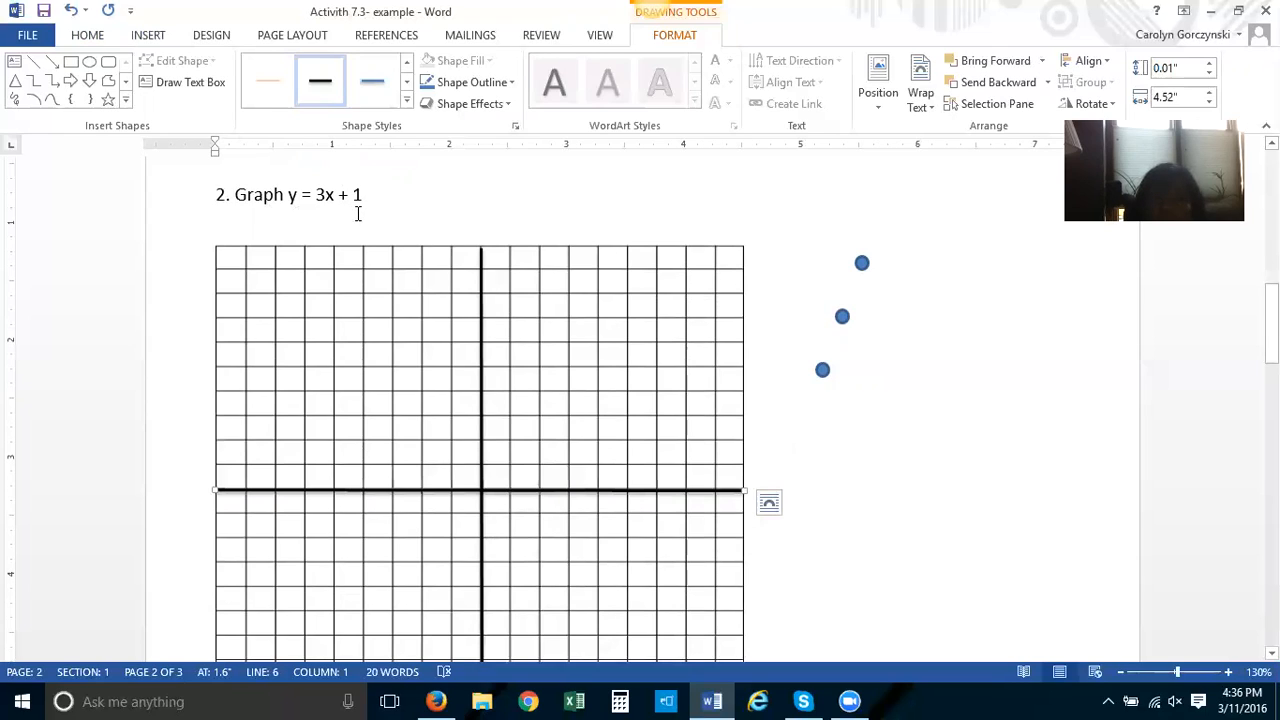
Move one dot onto the y-axis at the point (0,1), the y-intercept
{"action": "left_click", "coordinate": [823, 373]}
{"action": "left_click_drag", "start_coordinate": [823, 373], "coordinate": [481, 462]}
{"action": "scroll", "coordinate": [795, 465], "scroll_direction": "down", "scroll_amount": 1}
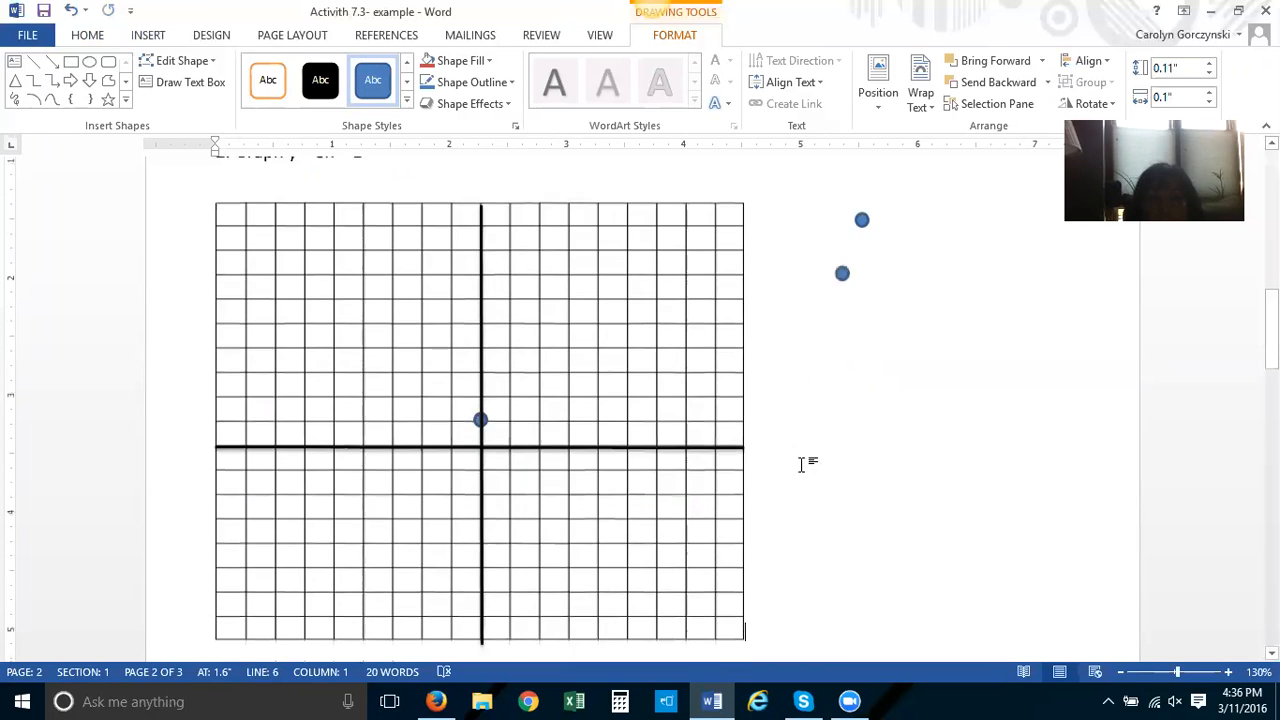
{"action": "left_click", "coordinate": [801, 464]}
{"action": "scroll", "coordinate": [797, 437], "scroll_direction": "up", "scroll_amount": 1}
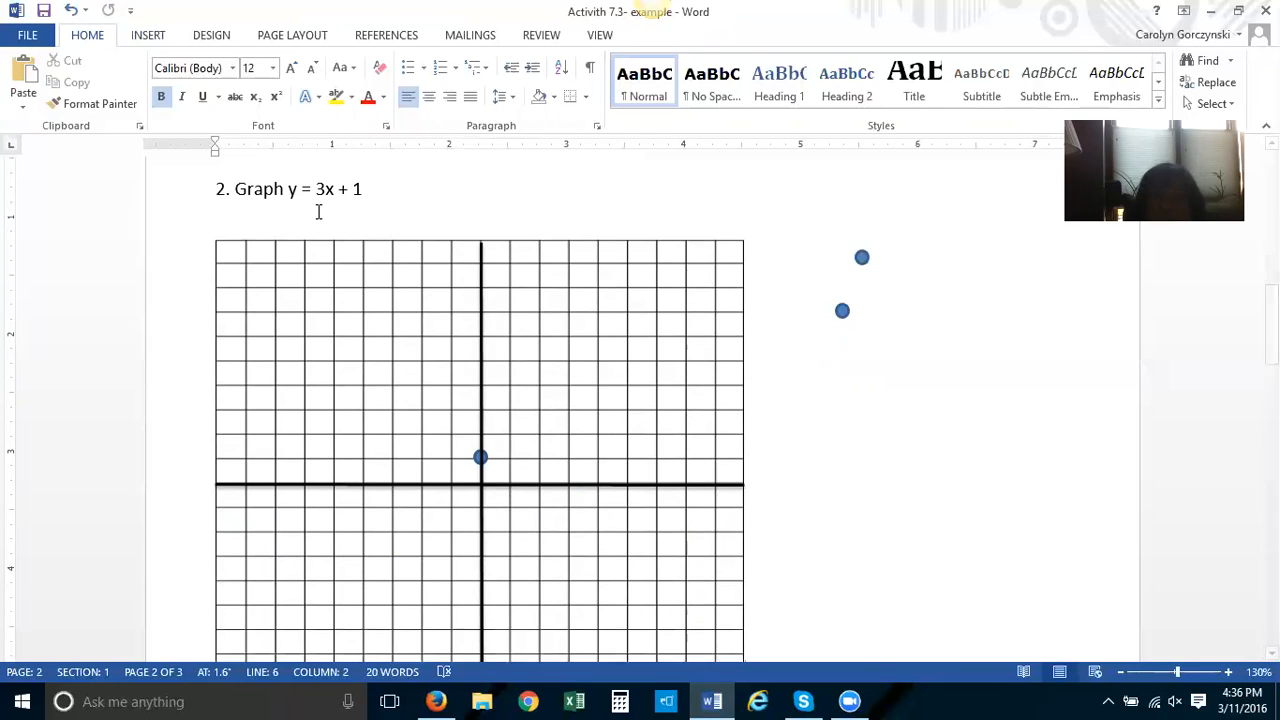
Sketch a handwritten 3 beside the grid with the Scribble tool
{"action": "left_click", "coordinate": [148, 40]}
{"action": "left_click", "coordinate": [257, 85]}
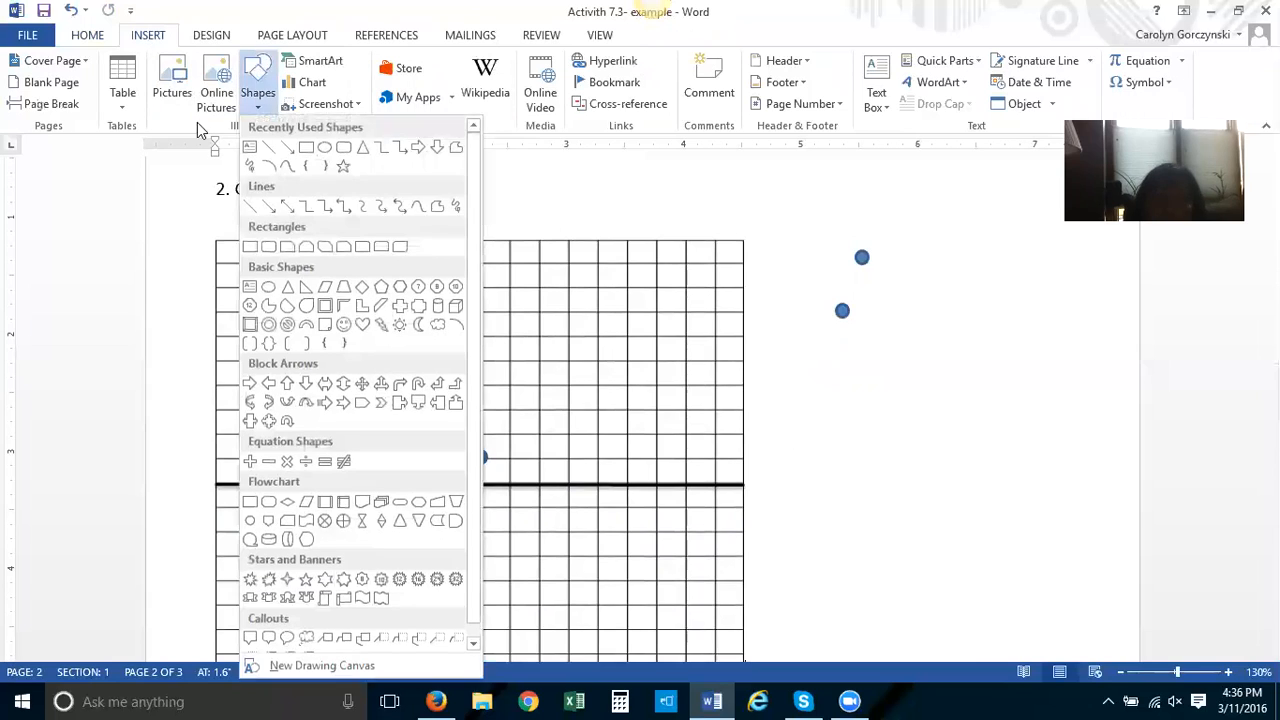
{"action": "left_click", "coordinate": [248, 166]}
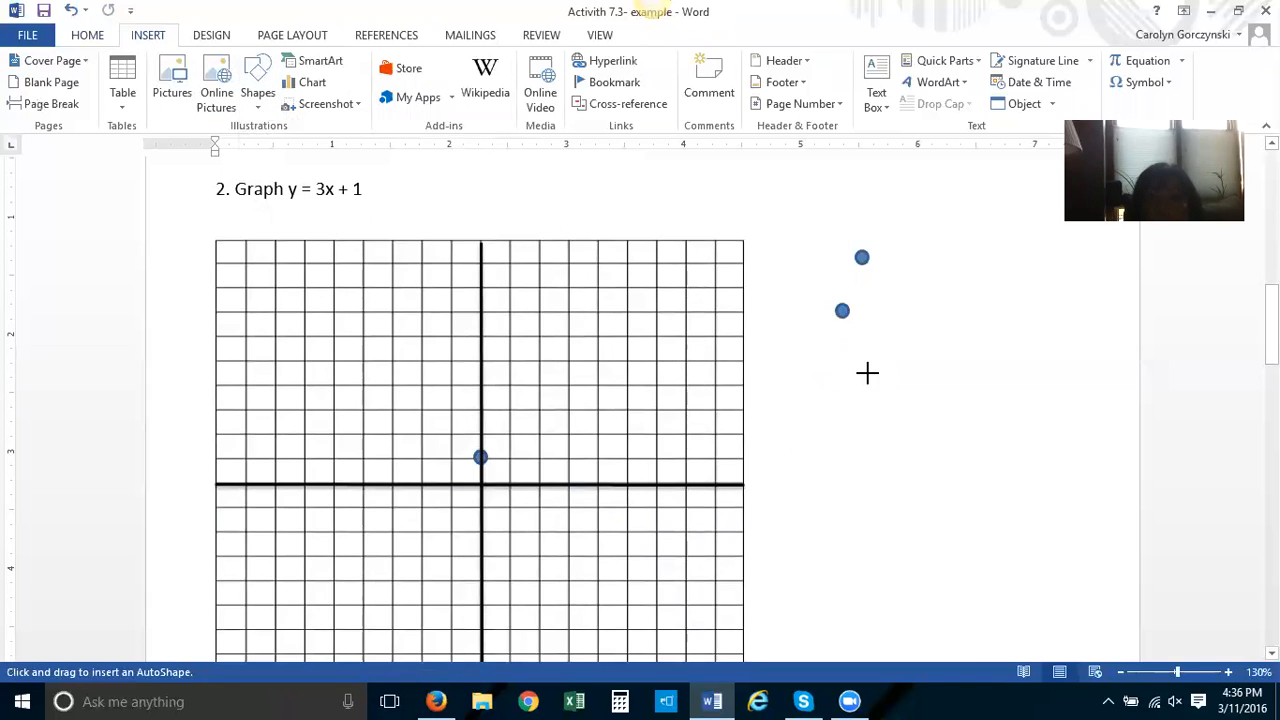
{"action": "left_click_drag", "start_coordinate": [876, 386], "coordinate": [870, 404]}
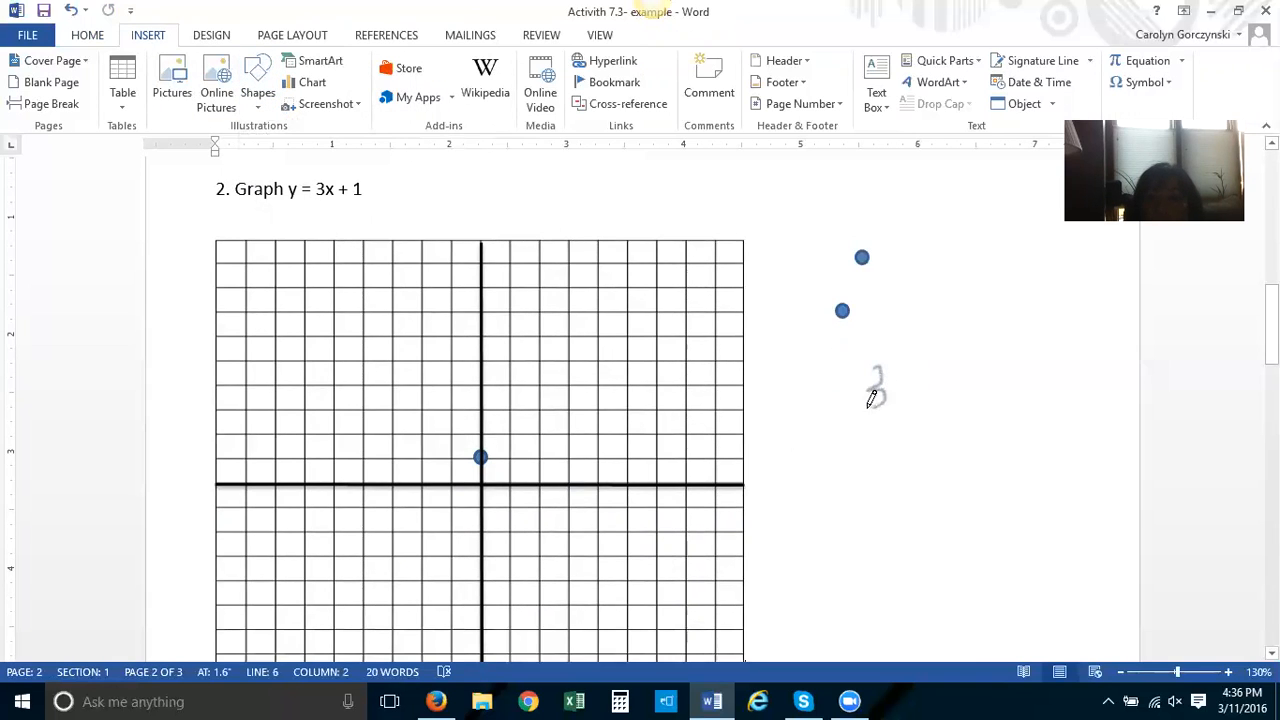
{"action": "left_click", "coordinate": [891, 427]}
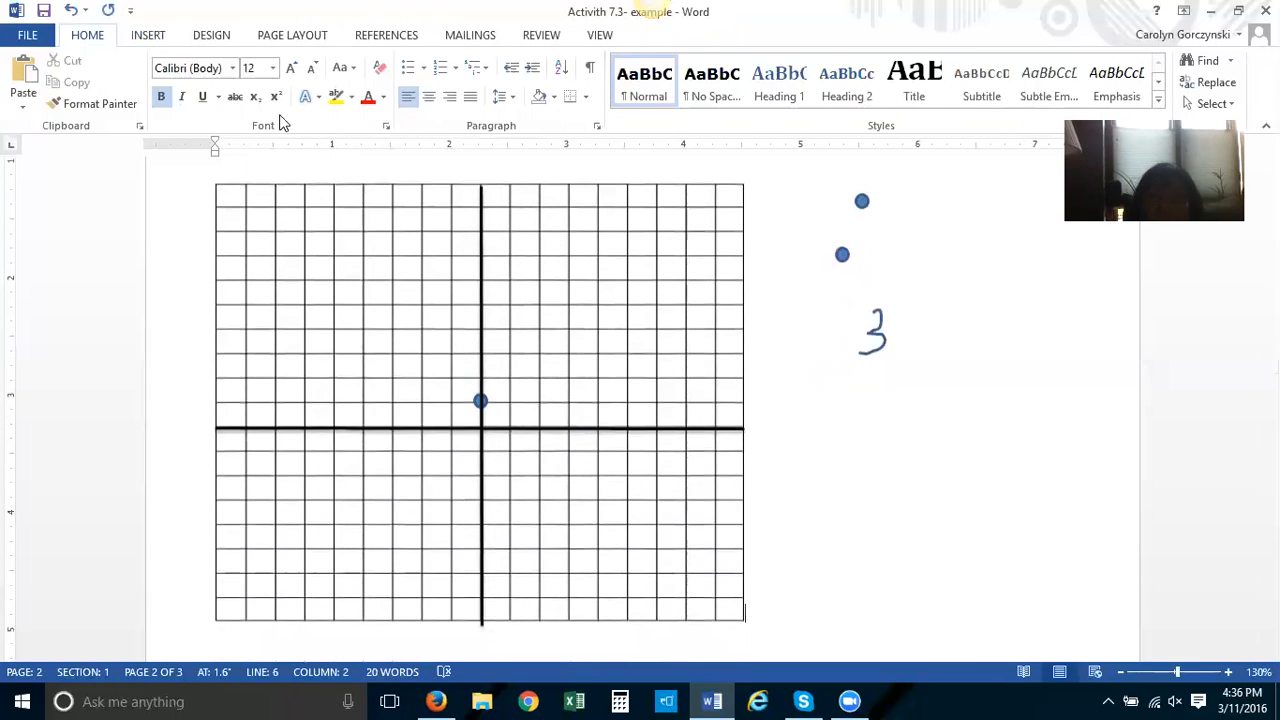
{"action": "left_click", "coordinate": [150, 38]}
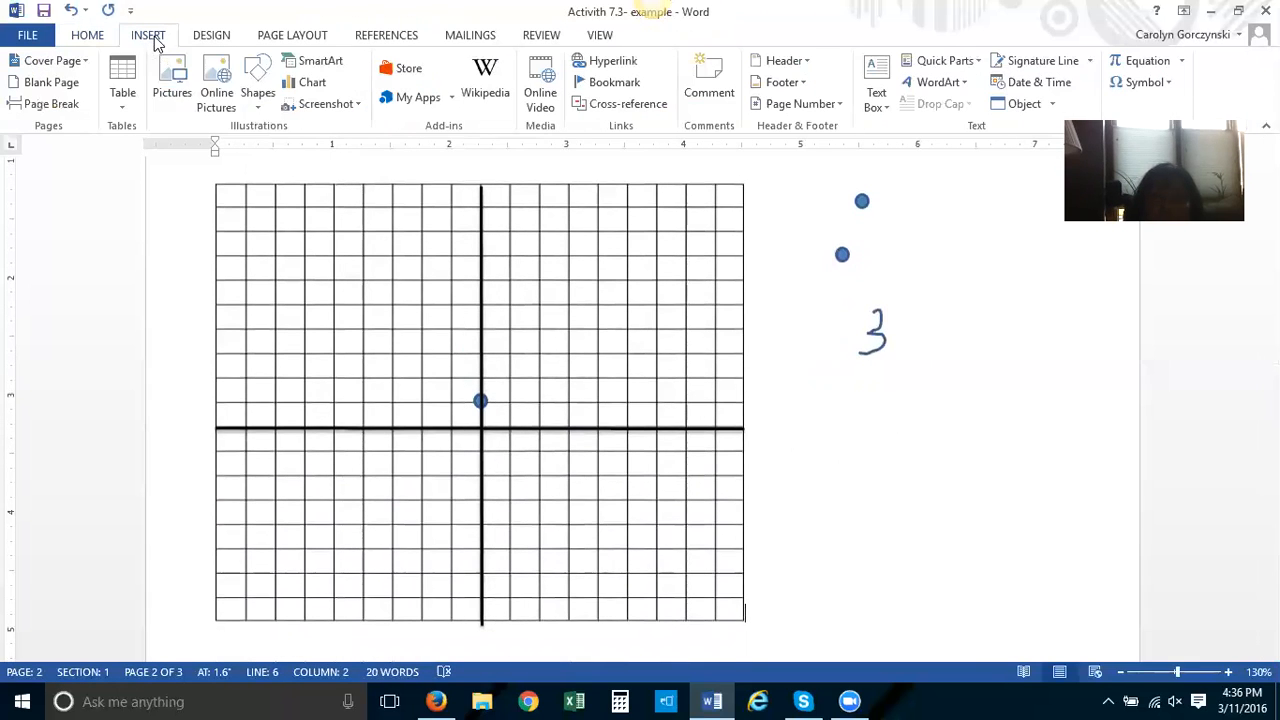
{"action": "left_click", "coordinate": [229, 92]}
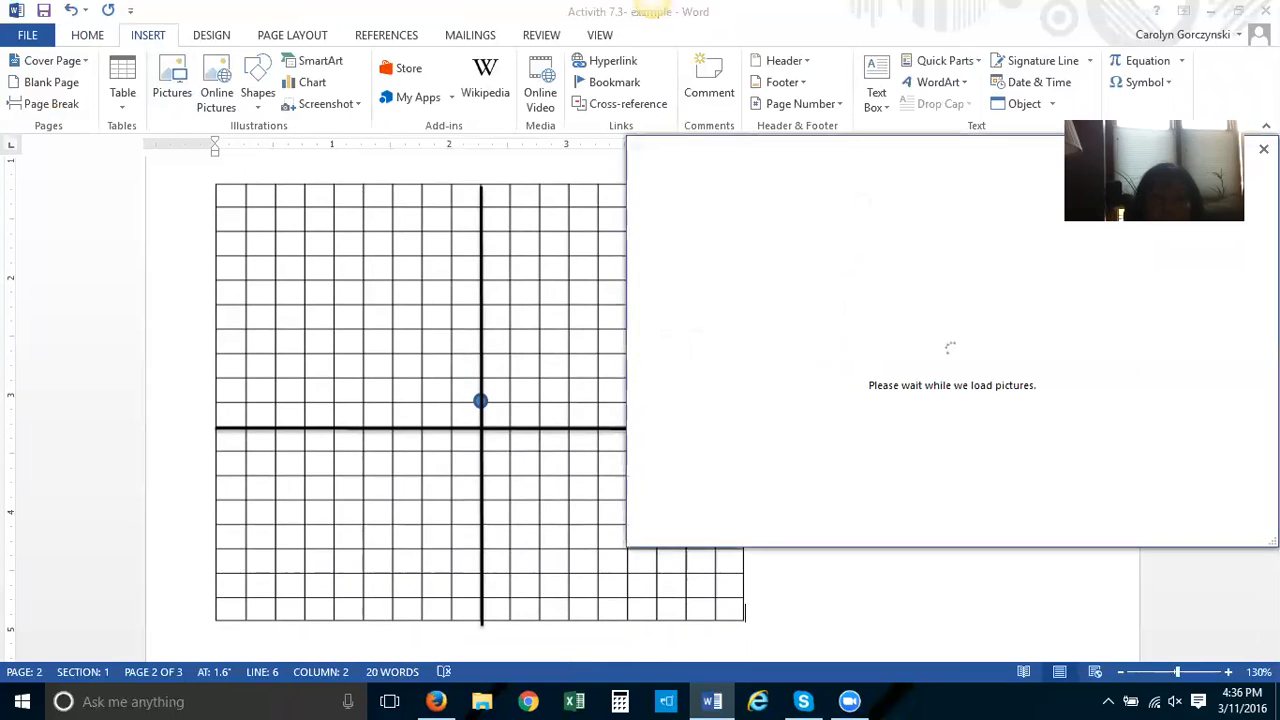
{"action": "left_click", "coordinate": [1263, 149]}
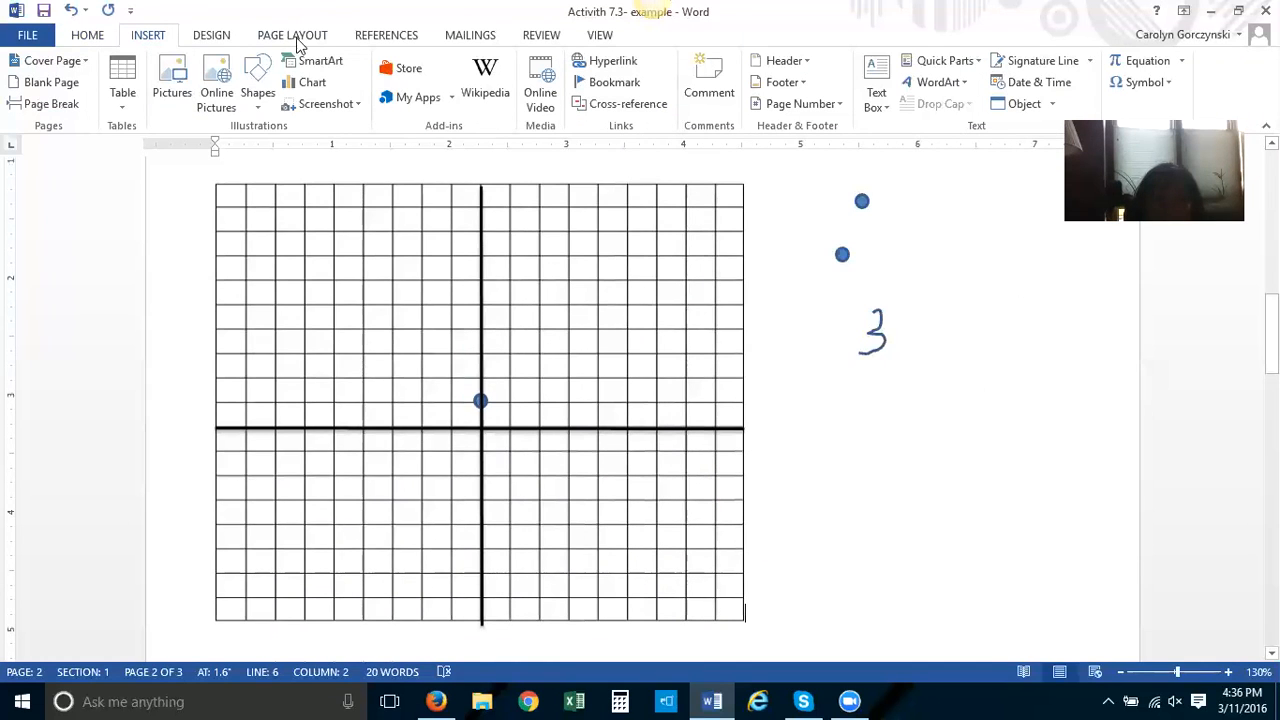
Scribble a fraction bar under the 3 and a 1 beneath it to write the slope 3/1
{"action": "left_click", "coordinate": [259, 86]}
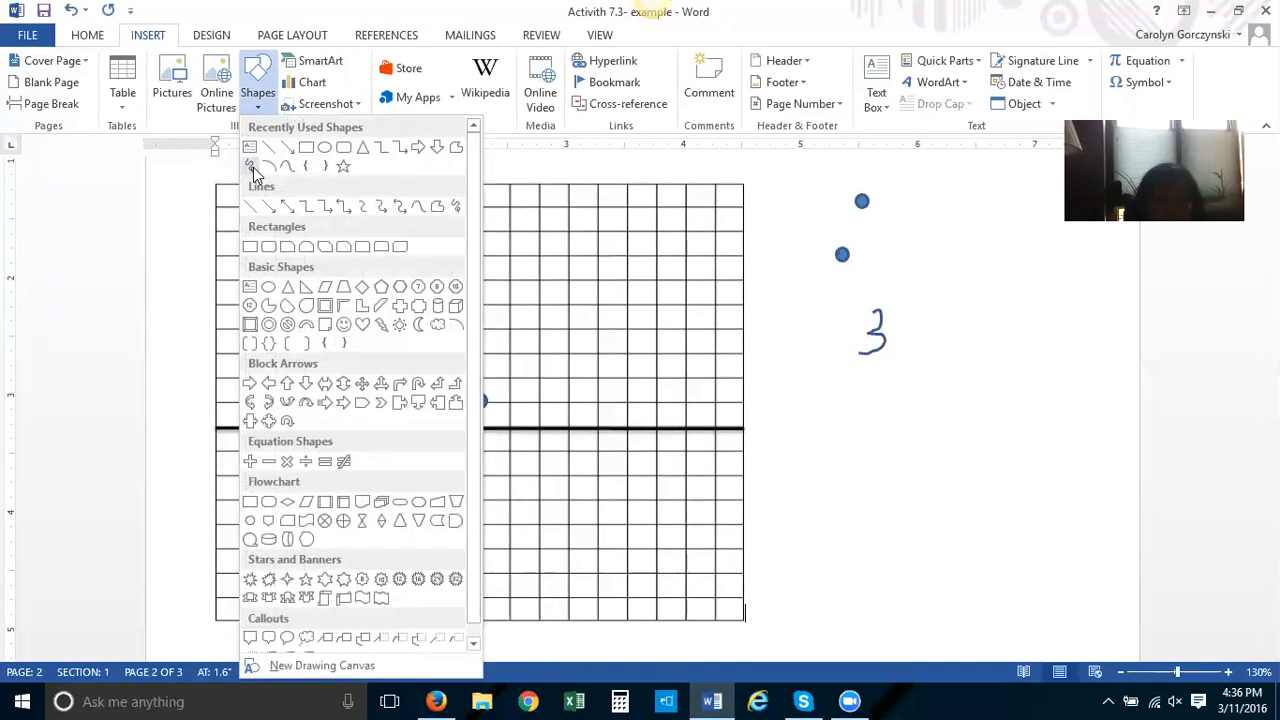
{"action": "left_click", "coordinate": [251, 166]}
{"action": "left_click_drag", "start_coordinate": [815, 367], "coordinate": [912, 366]}
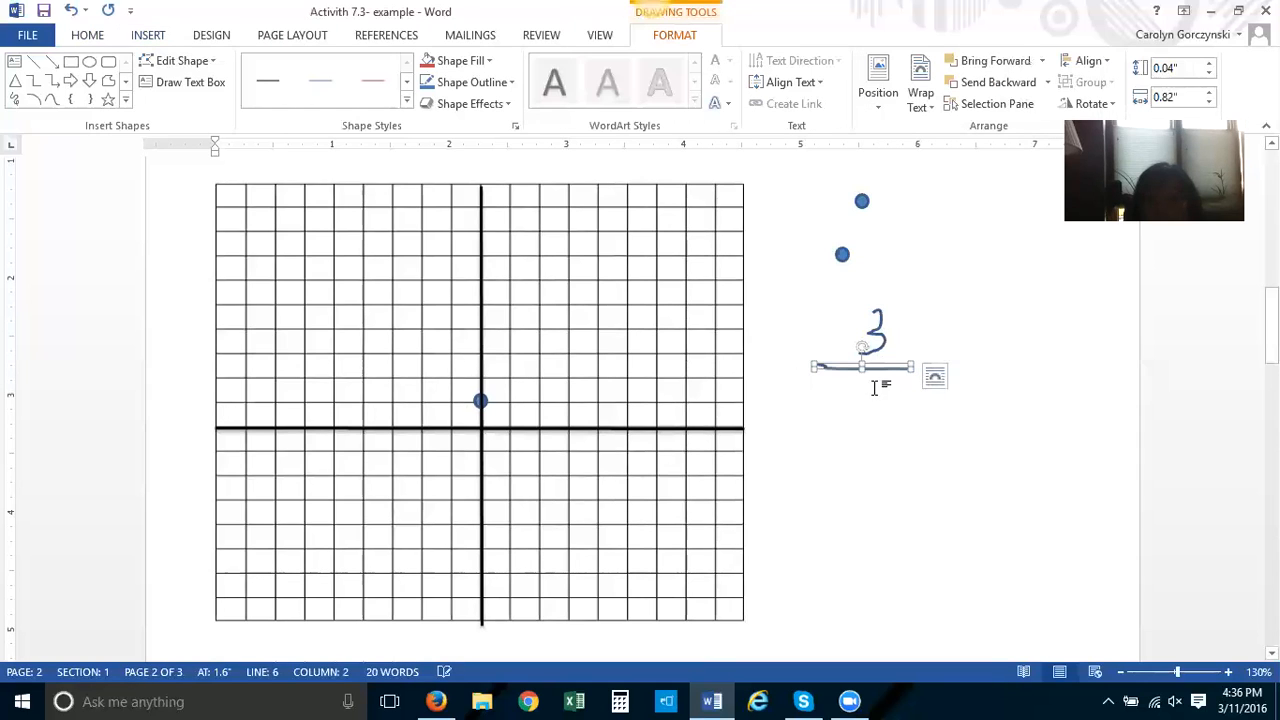
{"action": "left_click", "coordinate": [147, 35]}
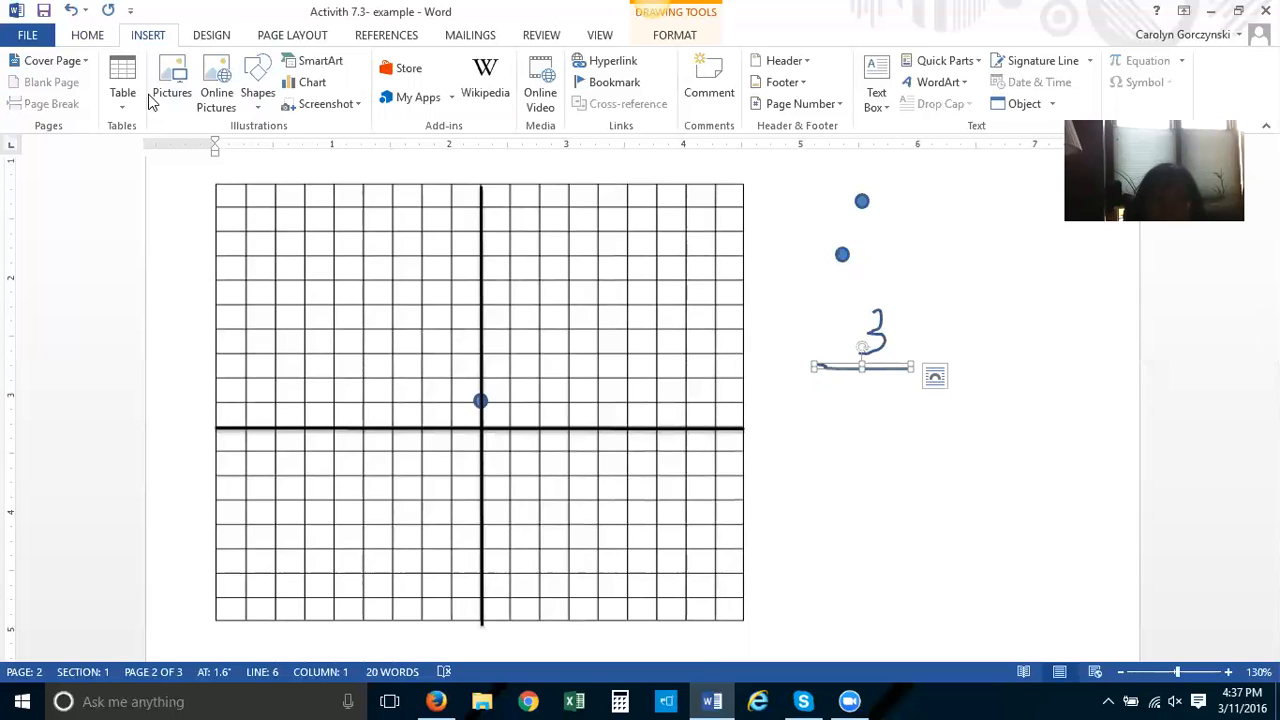
{"action": "left_click", "coordinate": [254, 92]}
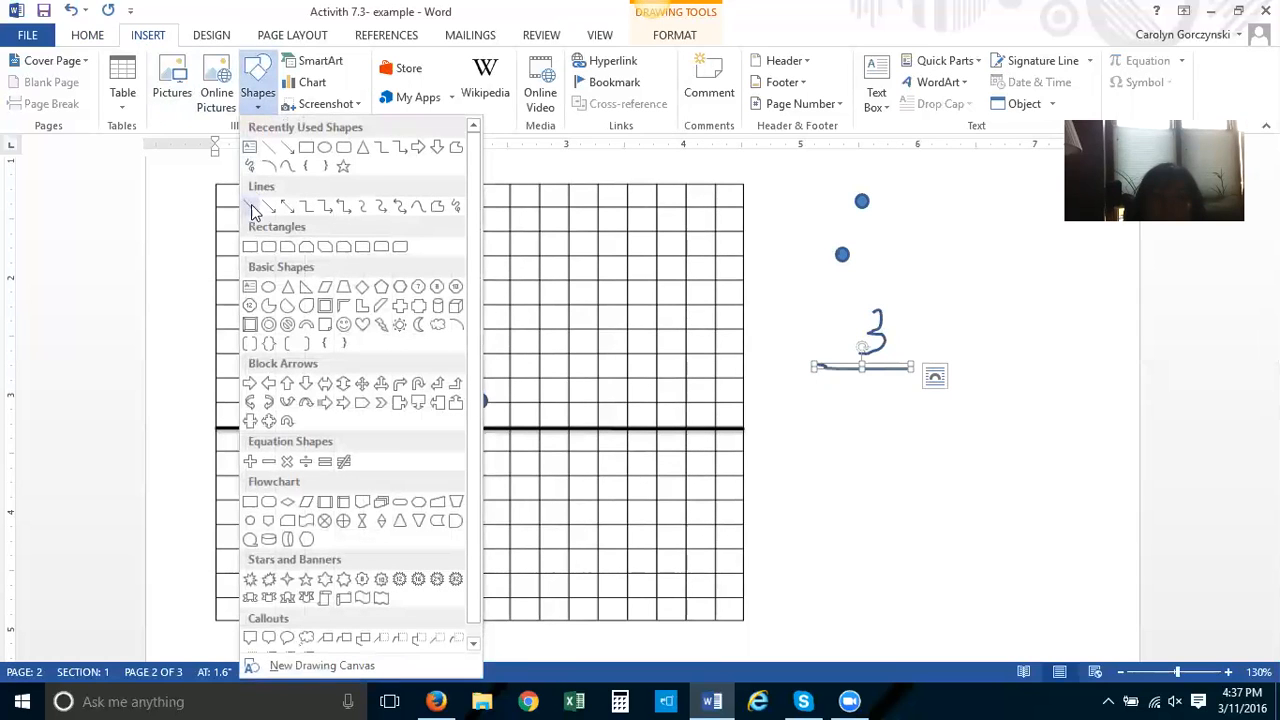
{"action": "left_click", "coordinate": [251, 167]}
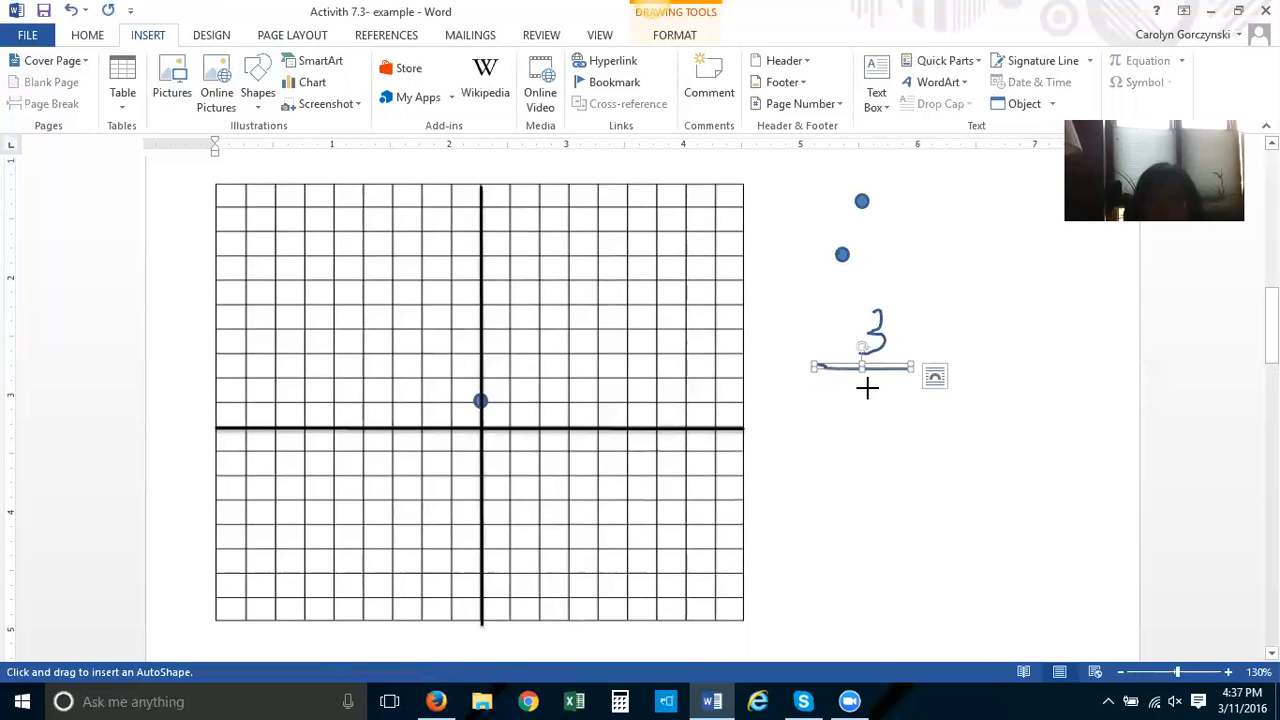
{"action": "left_click_drag", "start_coordinate": [864, 386], "coordinate": [866, 403]}
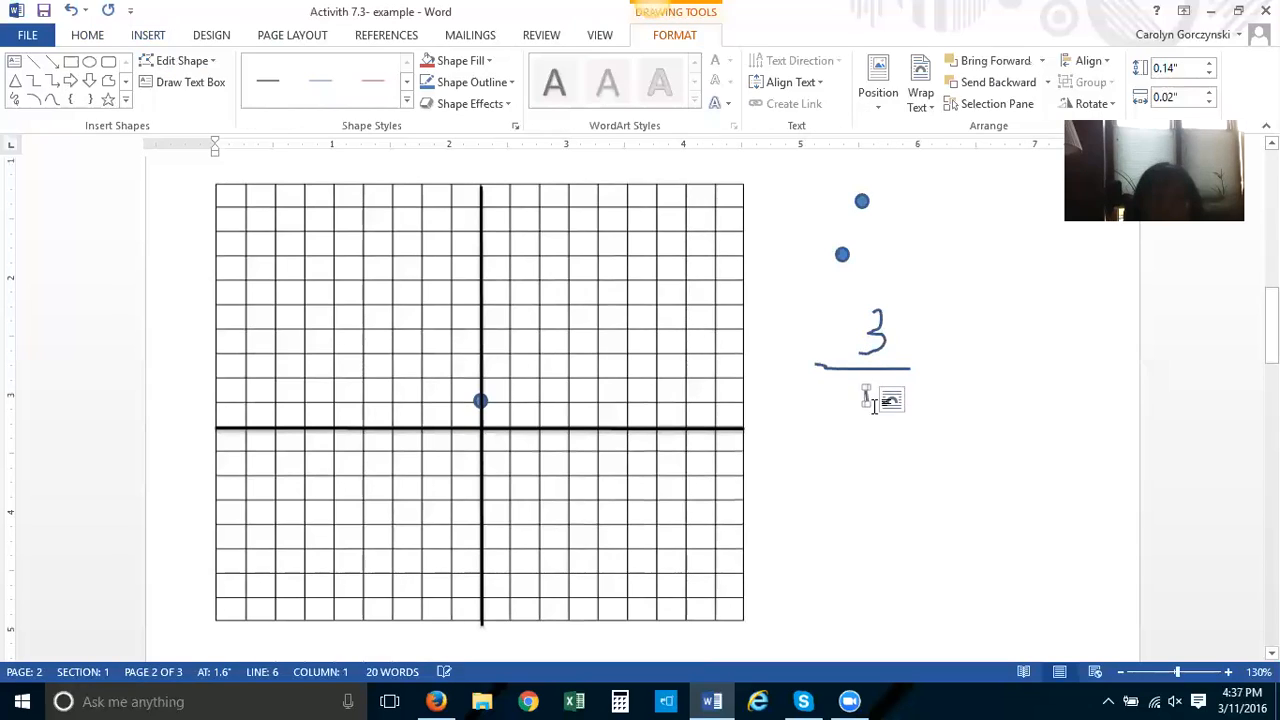
{"action": "left_click", "coordinate": [1065, 420]}
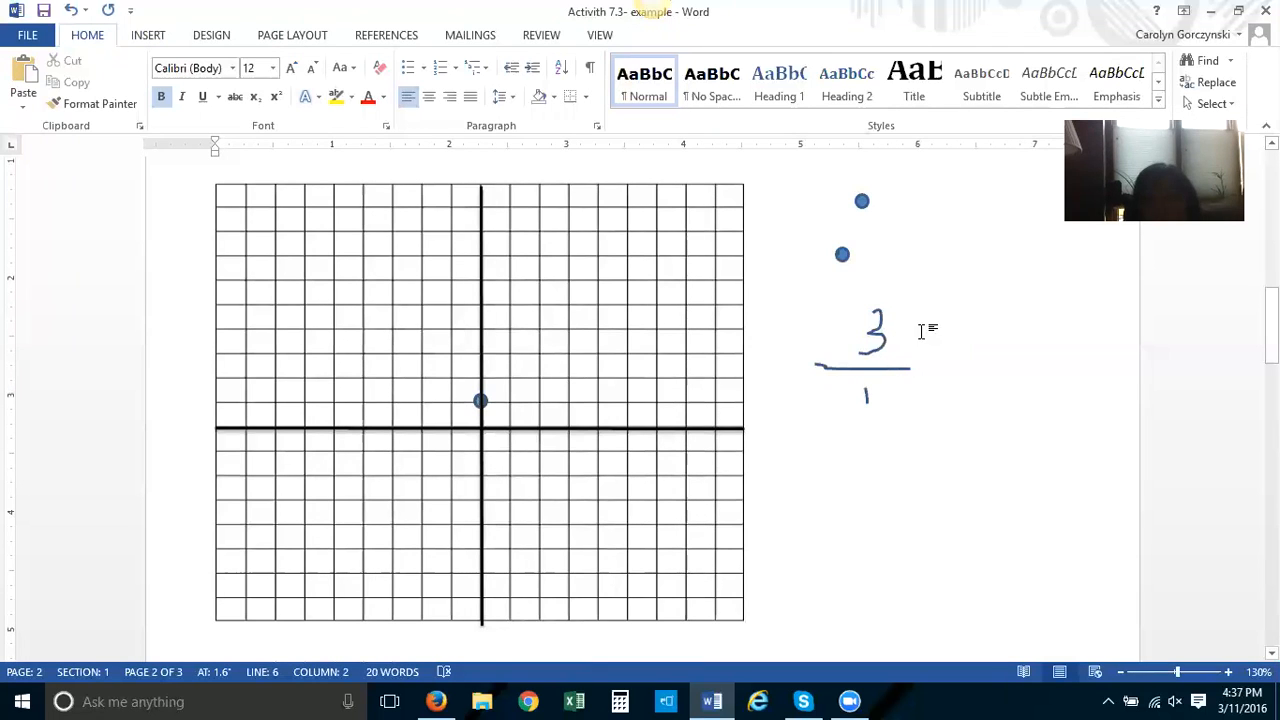
Move the remaining two dots onto the grid at the points (1,4) and (2,7)
{"action": "left_click", "coordinate": [842, 254]}
{"action": "mouse_move", "coordinate": [842, 254]}
{"action": "left_mouse_down"}
{"action": "mouse_move", "coordinate": [549, 317]}
{"action": "mouse_move", "coordinate": [491, 371]}
{"action": "mouse_move", "coordinate": [480, 406]}
{"action": "mouse_move", "coordinate": [480, 326]}
{"action": "mouse_move", "coordinate": [510, 330]}
{"action": "left_mouse_up"}
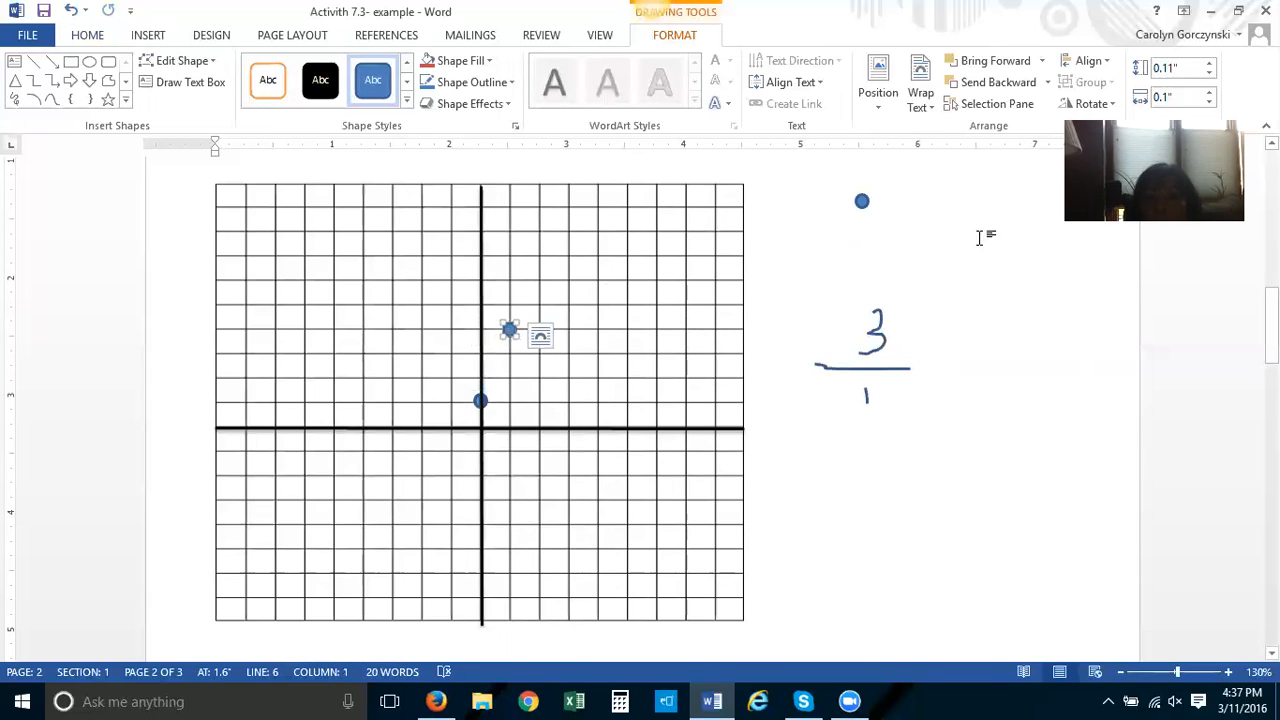
{"action": "left_click_drag", "start_coordinate": [866, 205], "coordinate": [538, 253]}
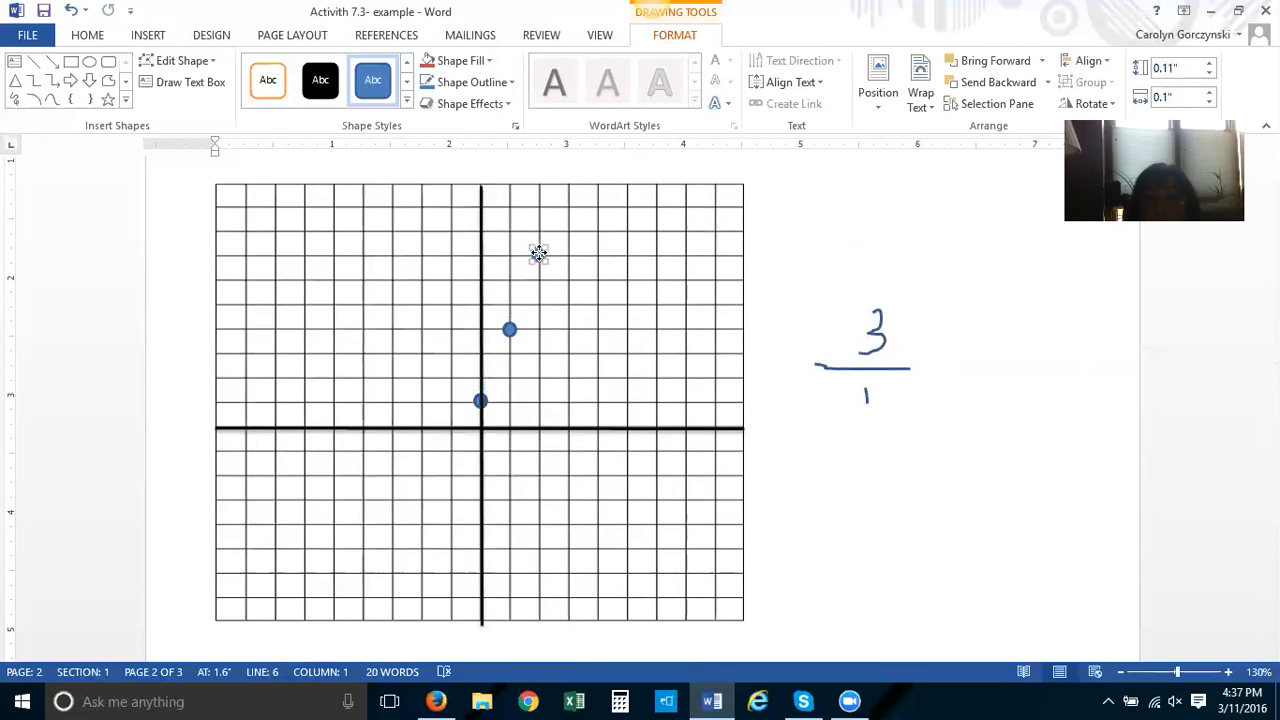
{"action": "left_click", "coordinate": [990, 300]}
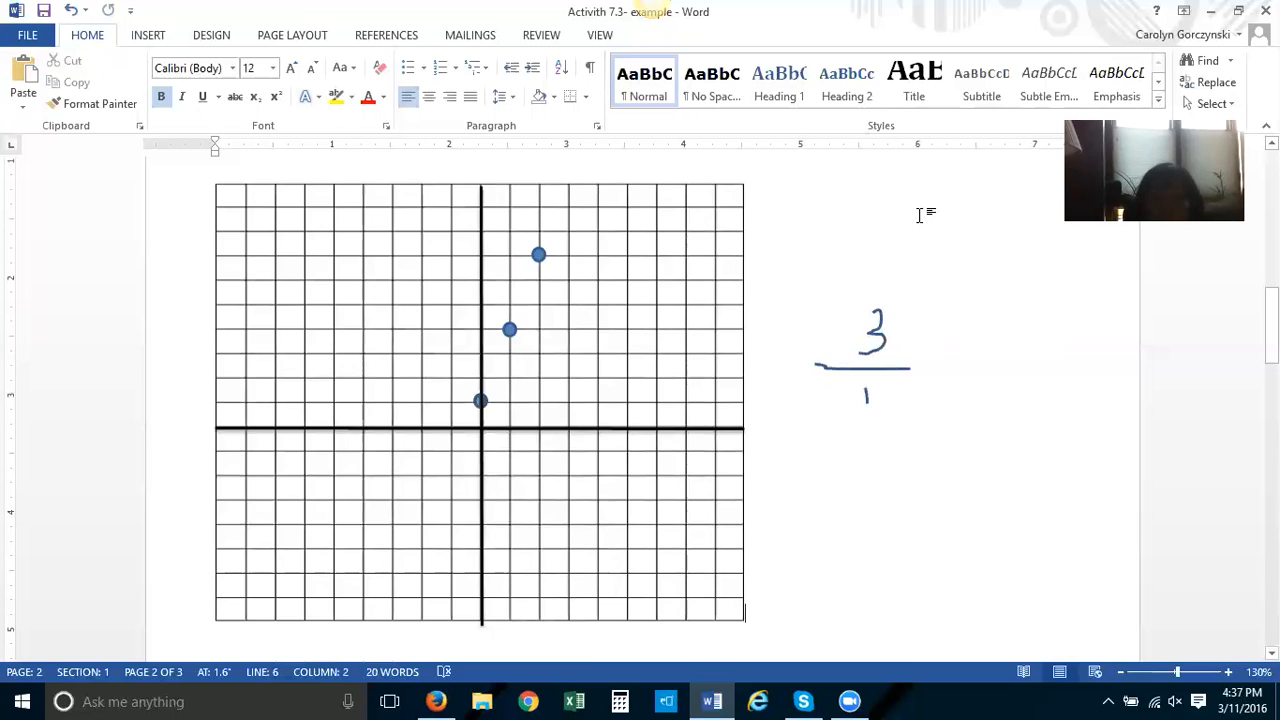
Draw a straight line through the three plotted points and give it a thicker blue line style
{"action": "left_click", "coordinate": [147, 35]}
{"action": "left_click", "coordinate": [256, 80]}
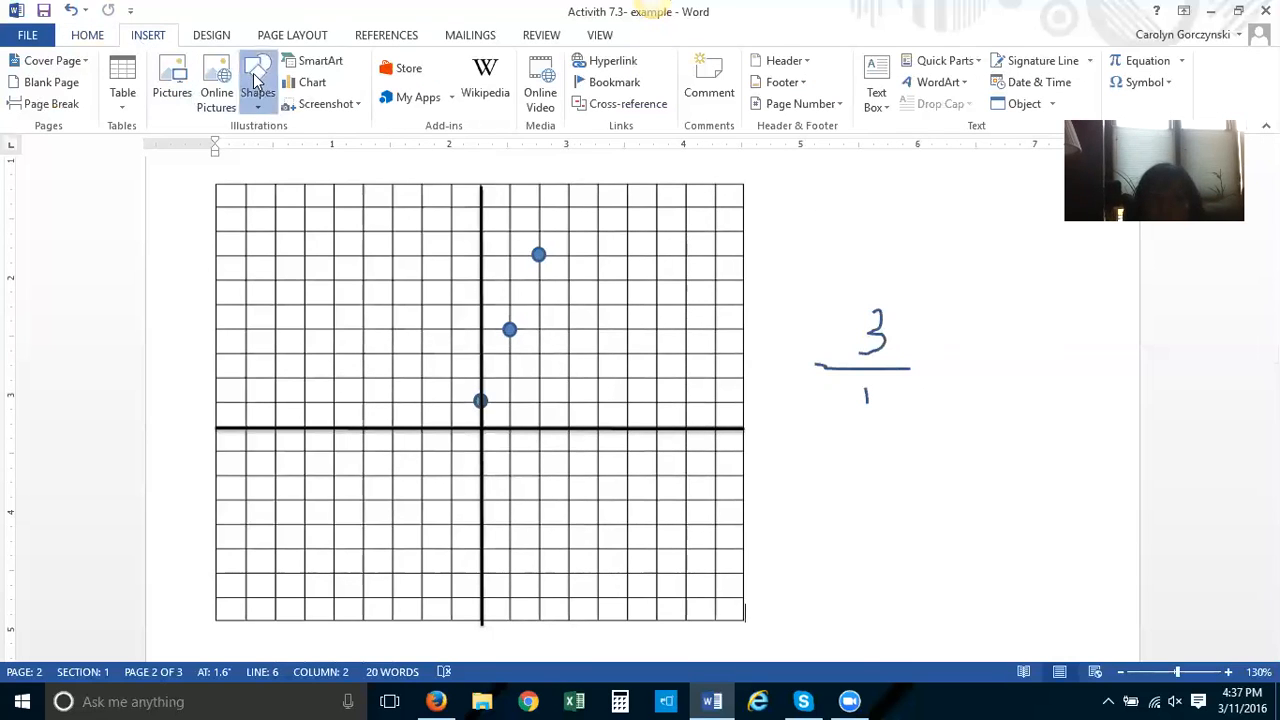
{"action": "left_click", "coordinate": [251, 206]}
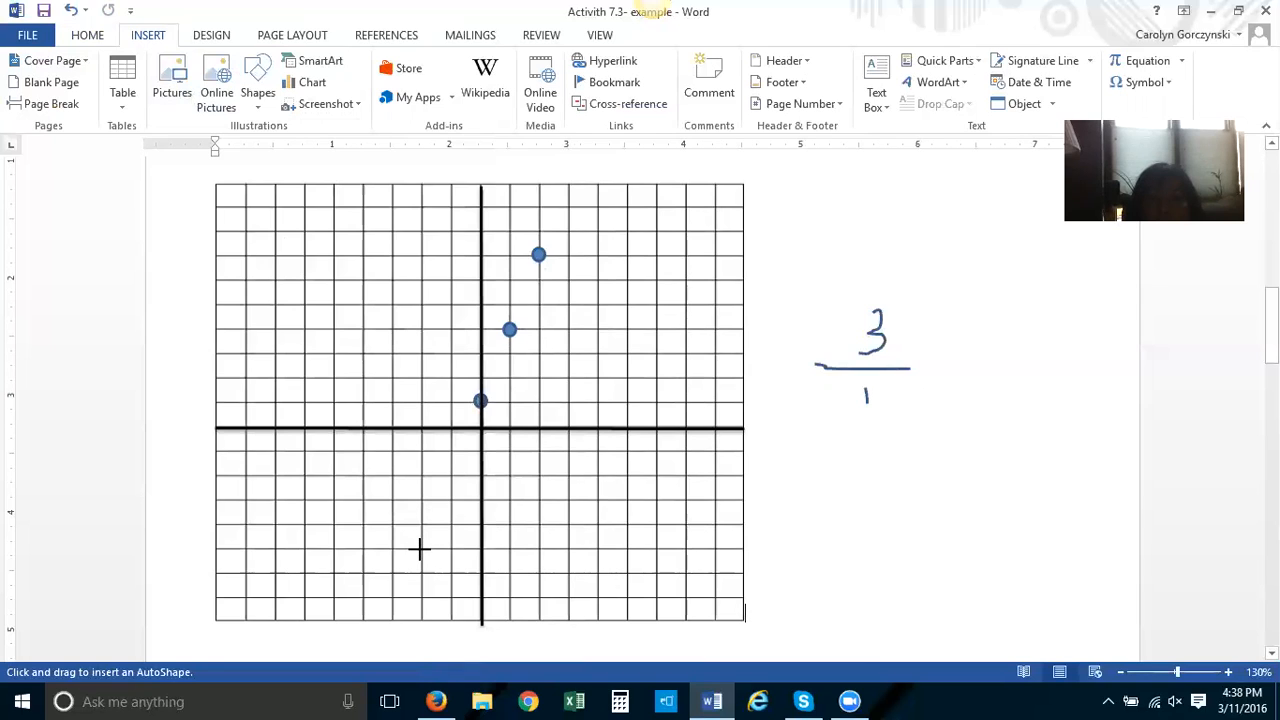
{"action": "mouse_move", "coordinate": [420, 548]}
{"action": "left_mouse_down"}
{"action": "mouse_move", "coordinate": [520, 326]}
{"action": "mouse_move", "coordinate": [557, 201]}
{"action": "mouse_move", "coordinate": [560, 260]}
{"action": "mouse_move", "coordinate": [569, 254]}
{"action": "left_mouse_up"}
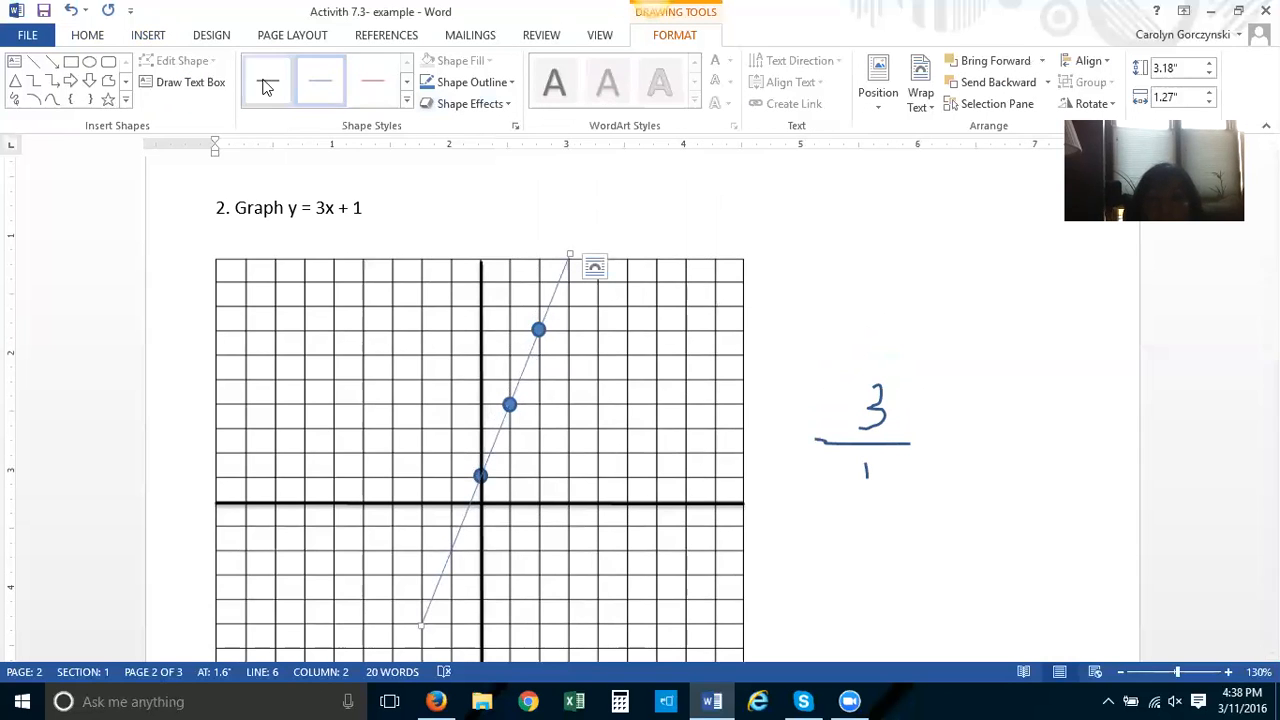
{"action": "left_click", "coordinate": [407, 101]}
{"action": "left_click", "coordinate": [326, 140]}
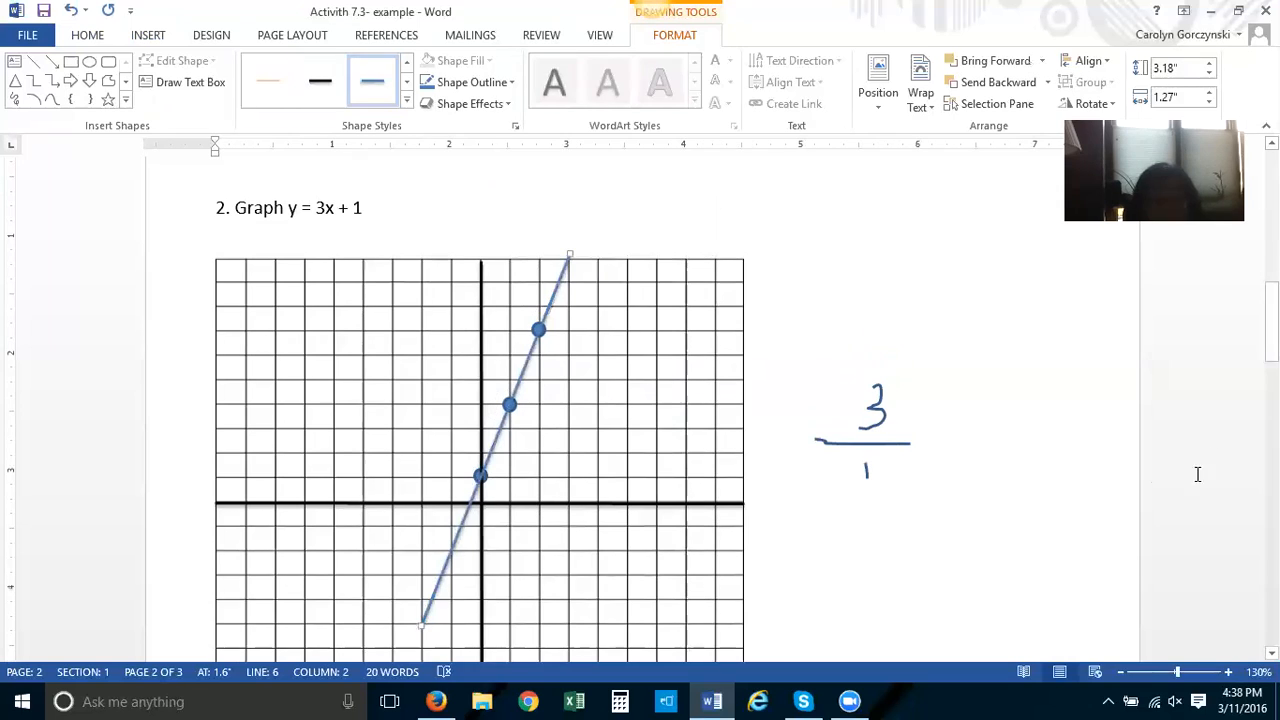
Add the missing x after the fraction in problem 3's equation so it reads y = −2/3x + 5
{"action": "scroll", "coordinate": [1110, 420], "scroll_direction": "down", "scroll_amount": 1}
{"action": "left_click", "coordinate": [1121, 418]}
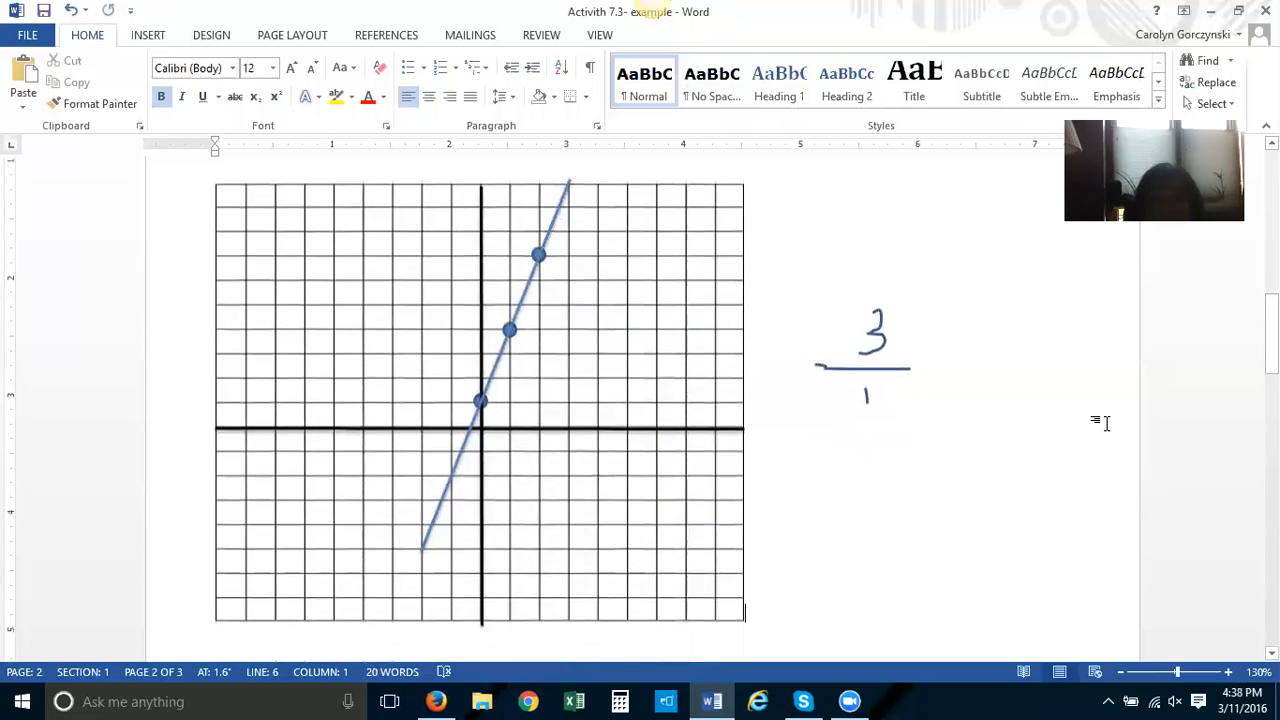
{"action": "scroll", "coordinate": [1121, 418], "scroll_direction": "up", "scroll_amount": 1}
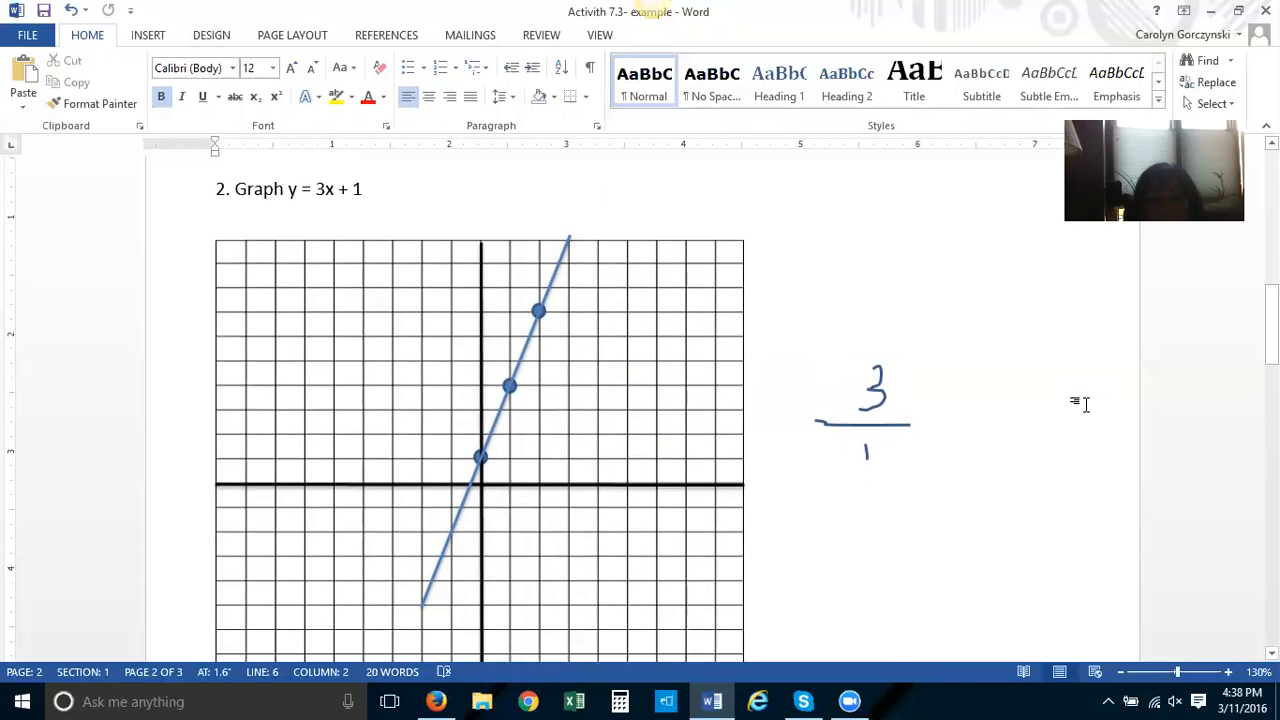
{"action": "scroll", "coordinate": [1080, 404], "scroll_direction": "down", "scroll_amount": 3}
{"action": "scroll", "coordinate": [1074, 400], "scroll_direction": "down", "scroll_amount": 4}
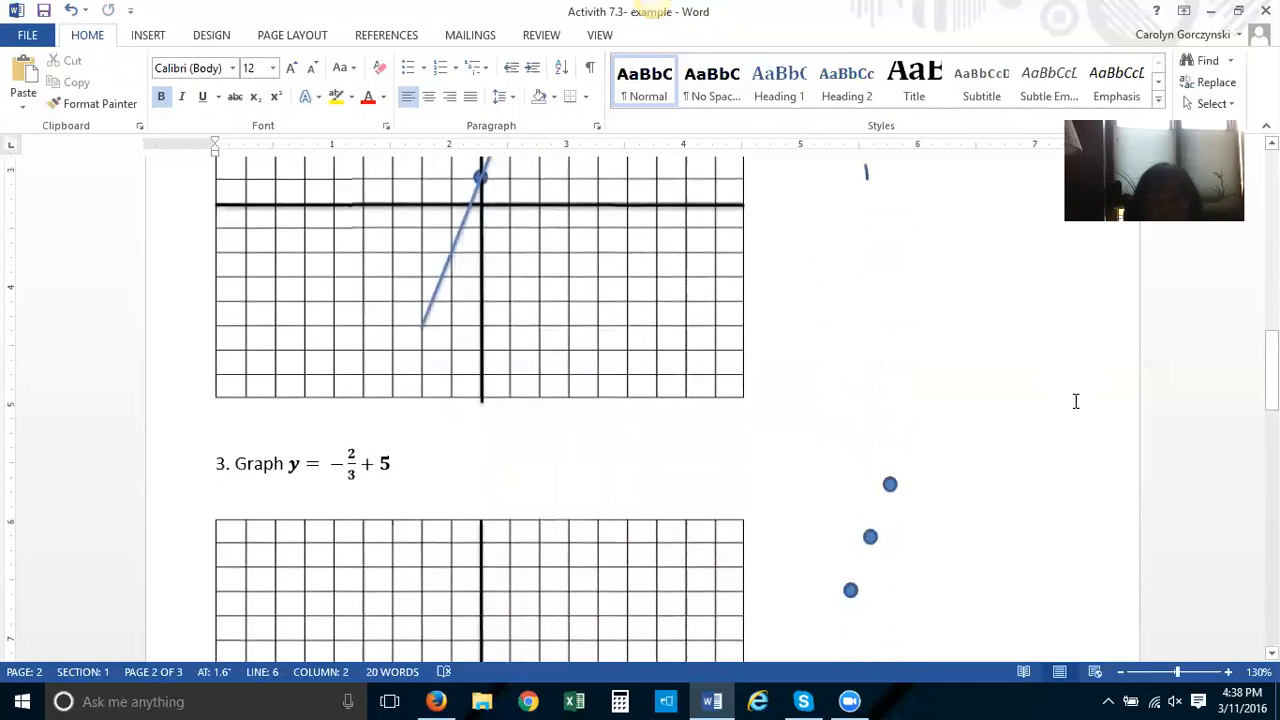
{"action": "scroll", "coordinate": [1066, 400], "scroll_direction": "down", "scroll_amount": 1}
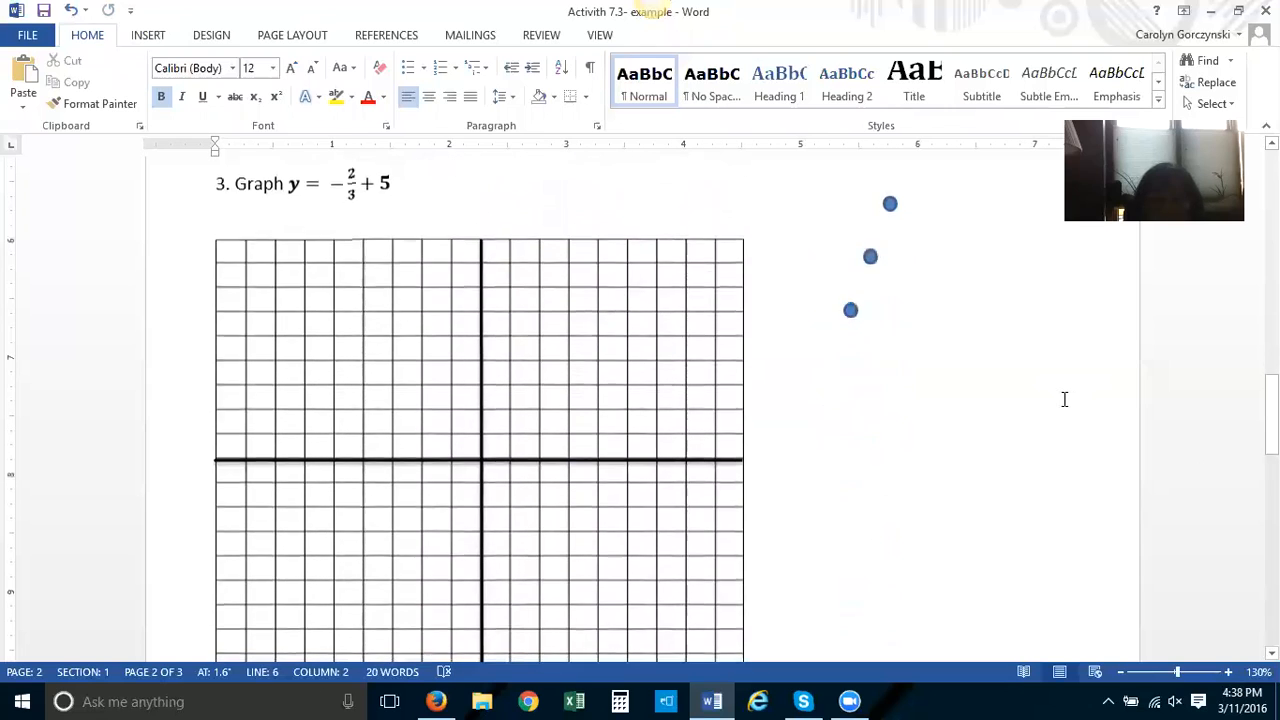
{"action": "left_click", "coordinate": [350, 182]}
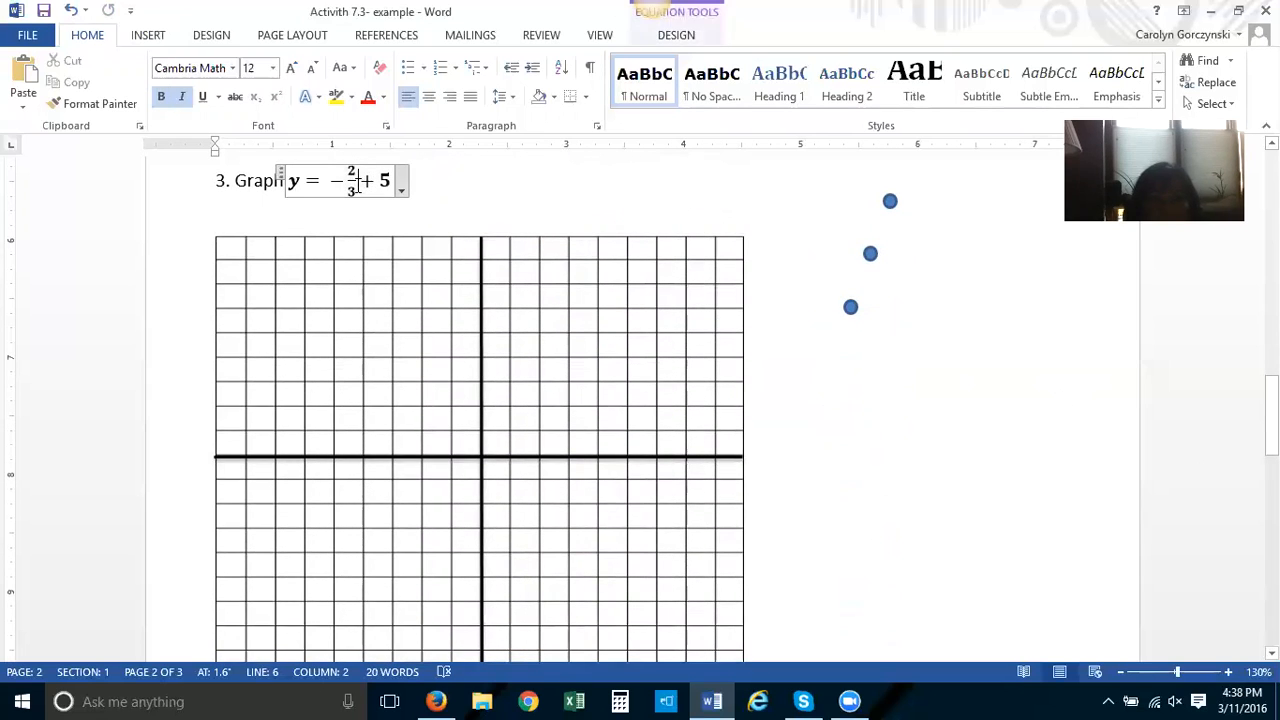
{"action": "type", "text": "x"}
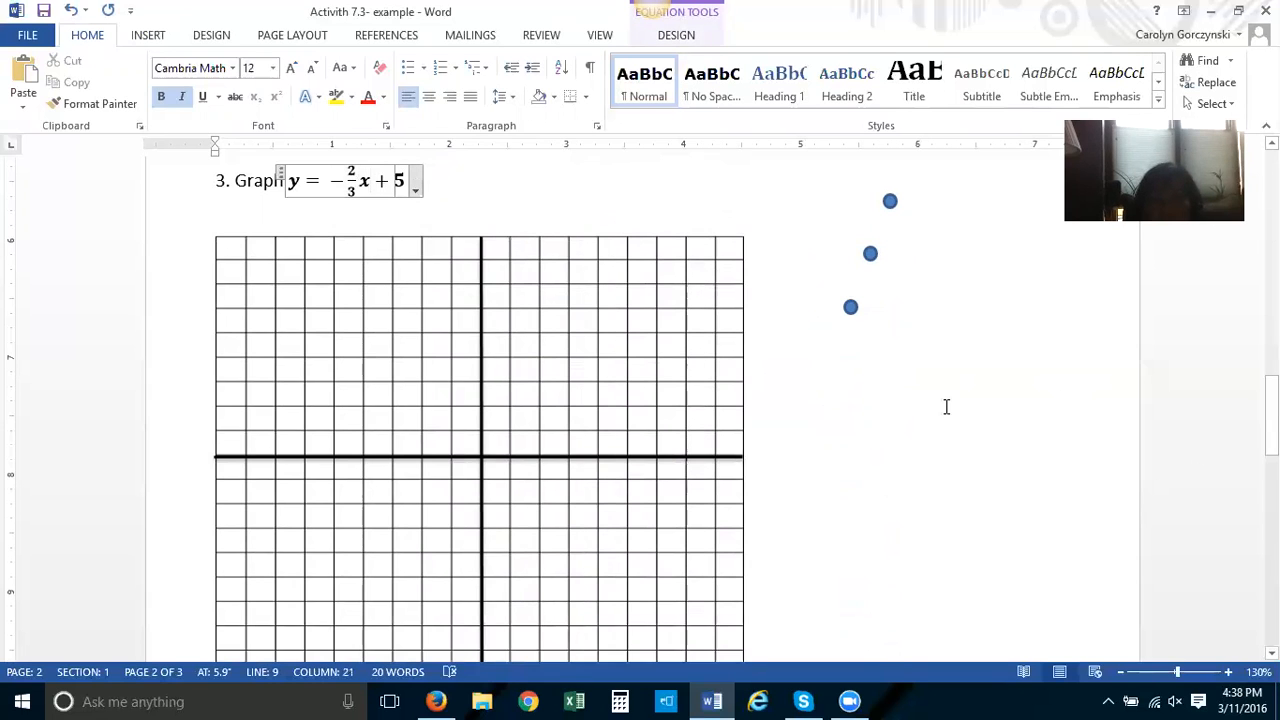
Move the three dots onto problem 3's grid at the points (0,5), (3,3) and (6,1)
{"action": "left_click", "coordinate": [940, 400]}
{"action": "scroll", "coordinate": [935, 405], "scroll_direction": "up", "scroll_amount": 1}
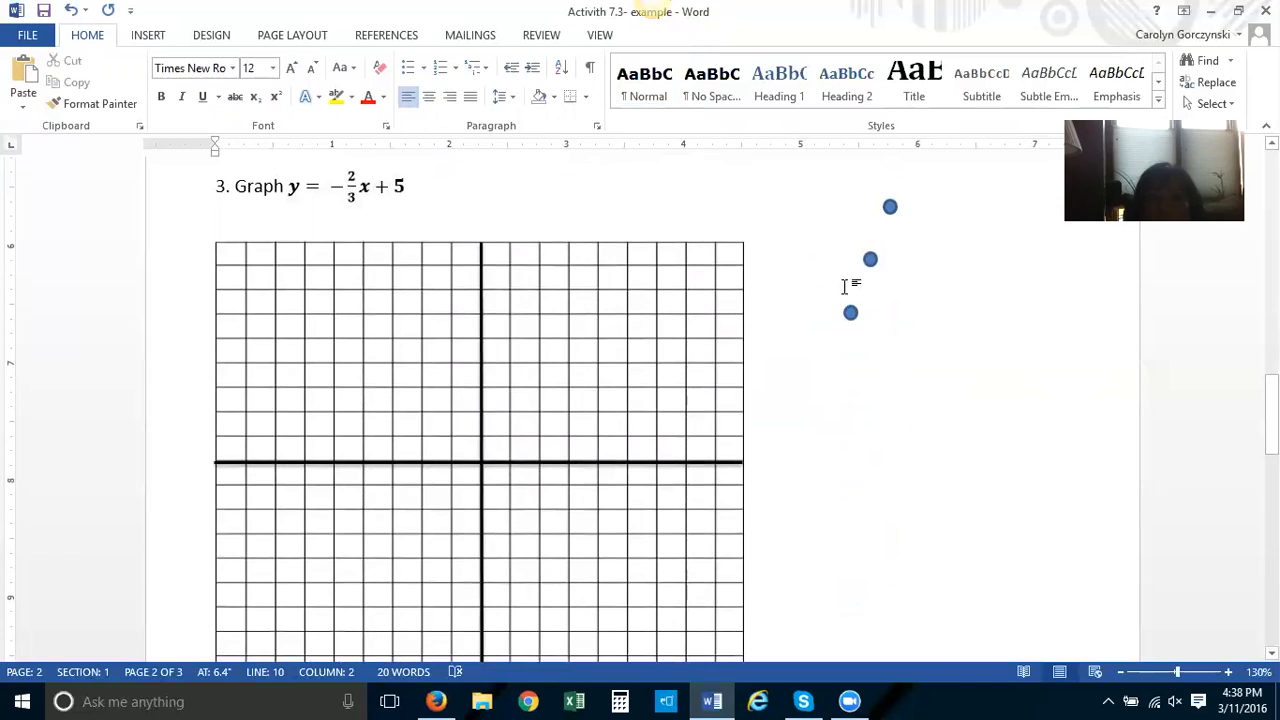
{"action": "mouse_move", "coordinate": [850, 313]}
{"action": "left_mouse_down"}
{"action": "mouse_move", "coordinate": [693, 333]}
{"action": "mouse_move", "coordinate": [534, 420]}
{"action": "mouse_move", "coordinate": [486, 463]}
{"action": "mouse_move", "coordinate": [481, 340]}
{"action": "left_mouse_up"}
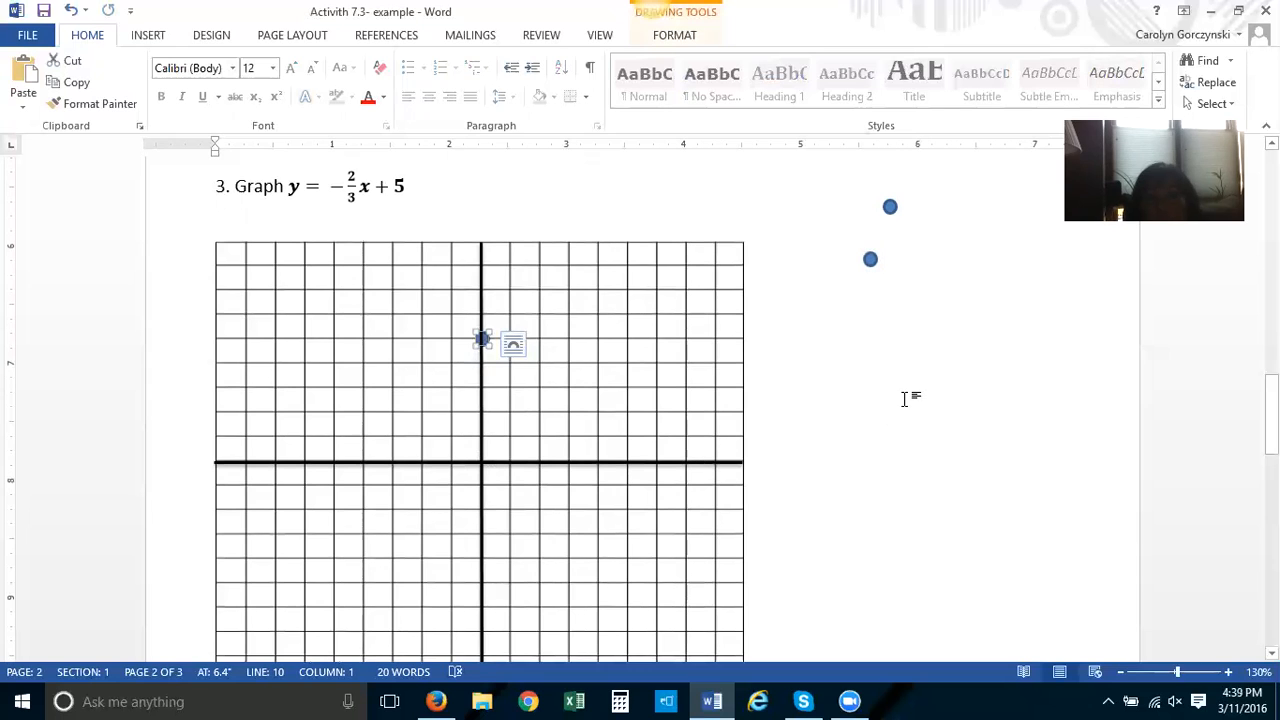
{"action": "left_click", "coordinate": [889, 422]}
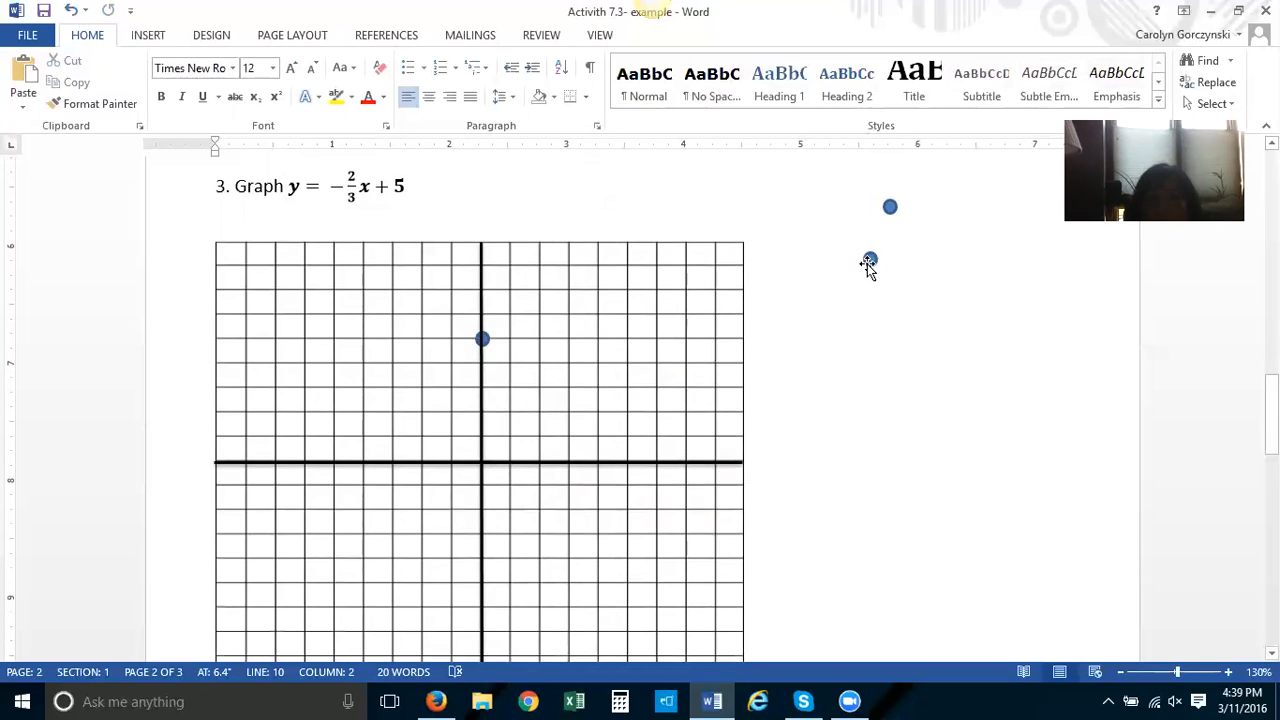
{"action": "left_click_drag", "start_coordinate": [871, 262], "coordinate": [483, 338]}
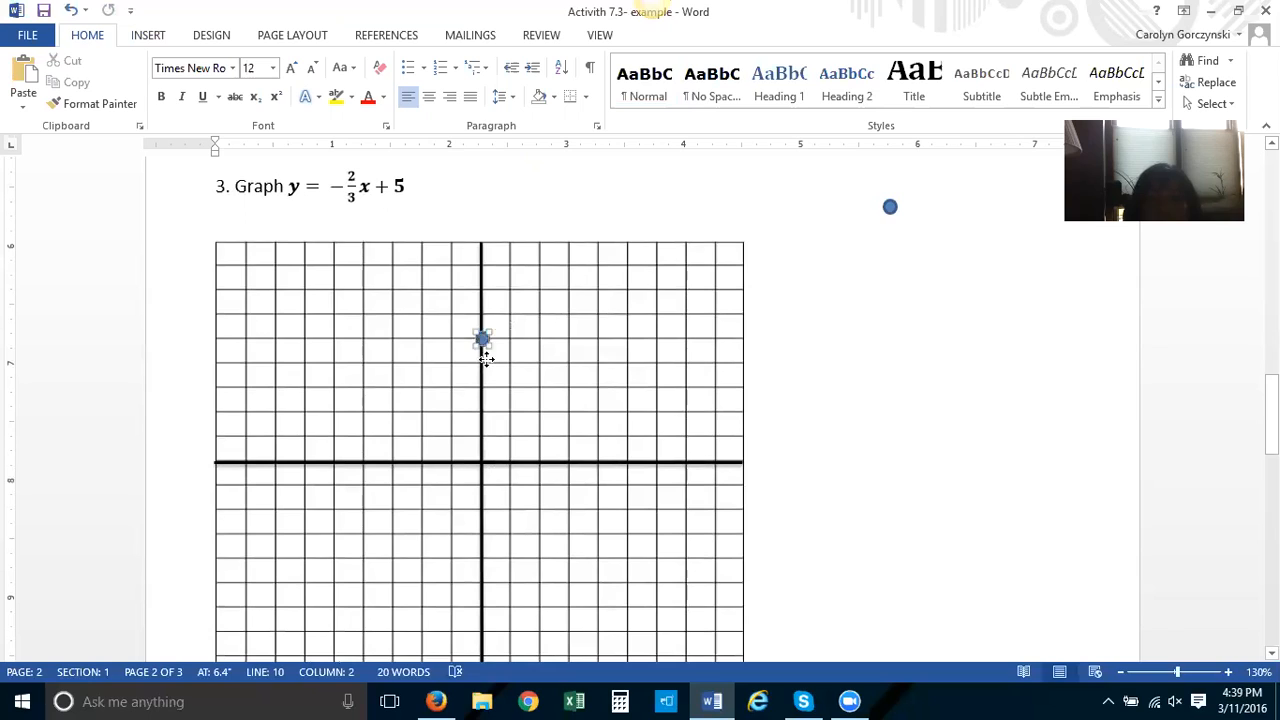
{"action": "left_click_drag", "start_coordinate": [482, 390], "coordinate": [568, 387]}
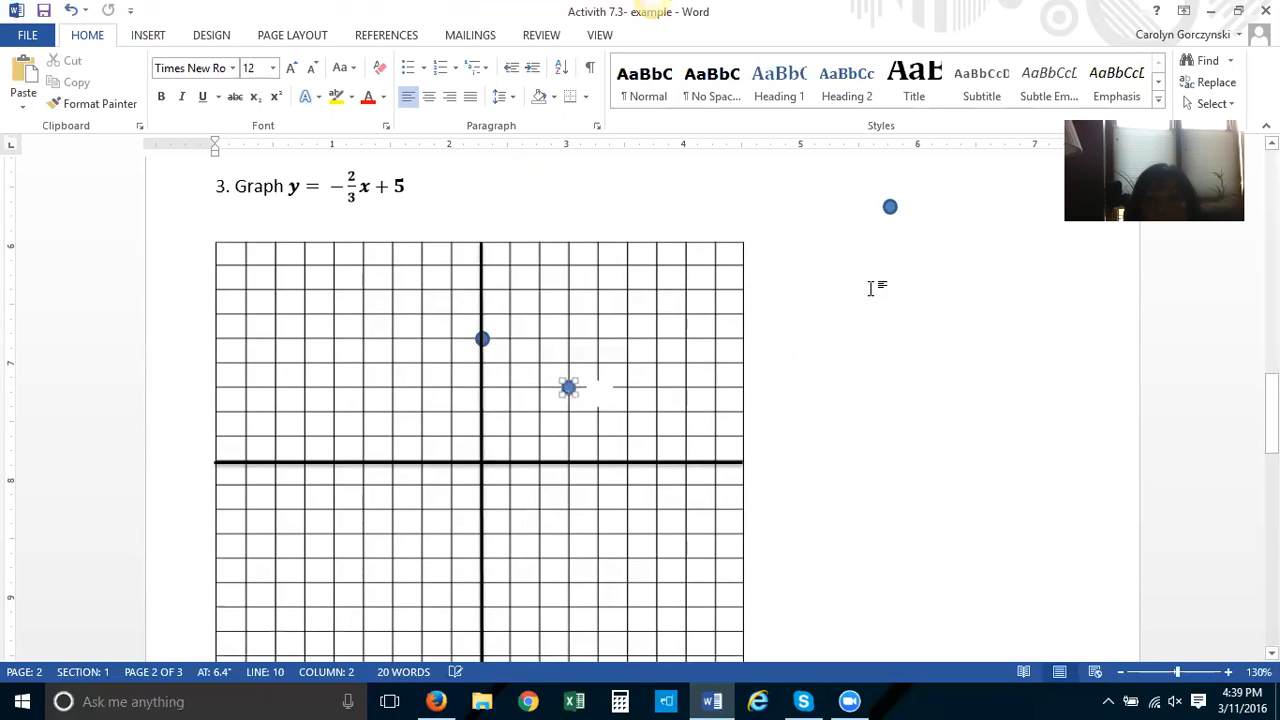
{"action": "left_click_drag", "start_coordinate": [890, 209], "coordinate": [655, 434]}
{"action": "left_click", "coordinate": [783, 406]}
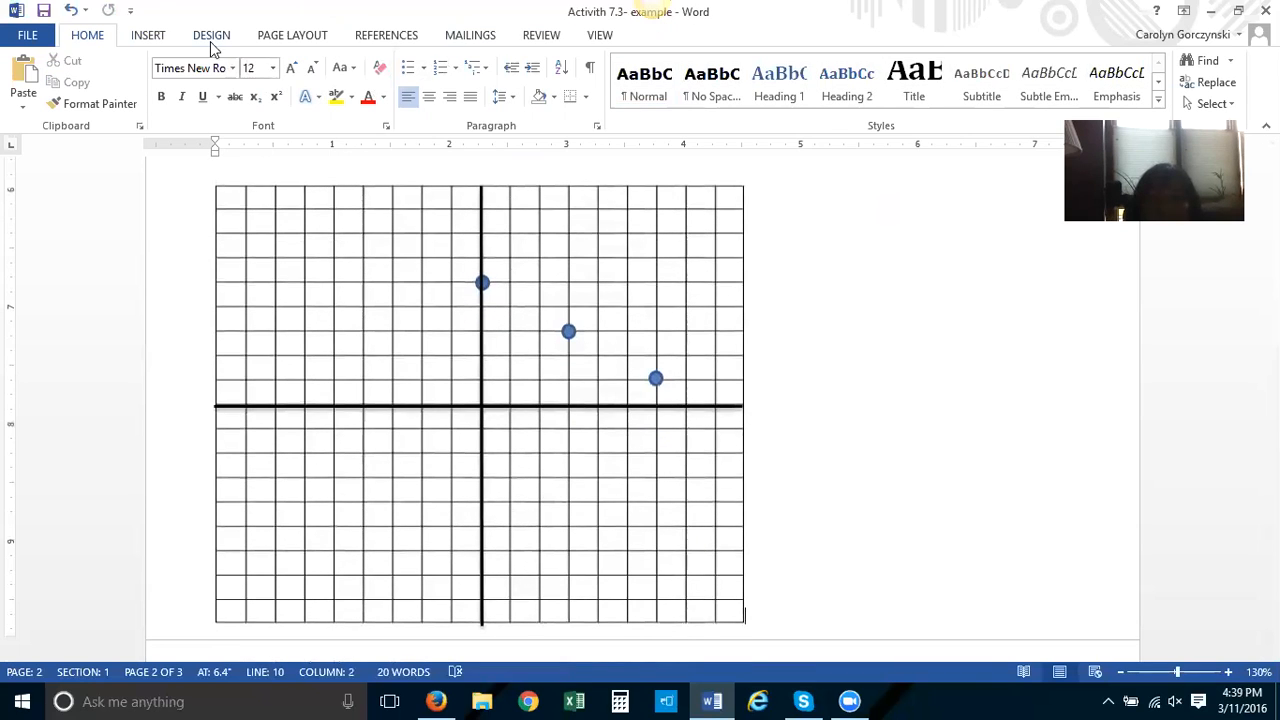
Draw a straight line through the three plotted points and give it a blue line style
{"action": "left_click", "coordinate": [148, 36]}
{"action": "left_click", "coordinate": [257, 85]}
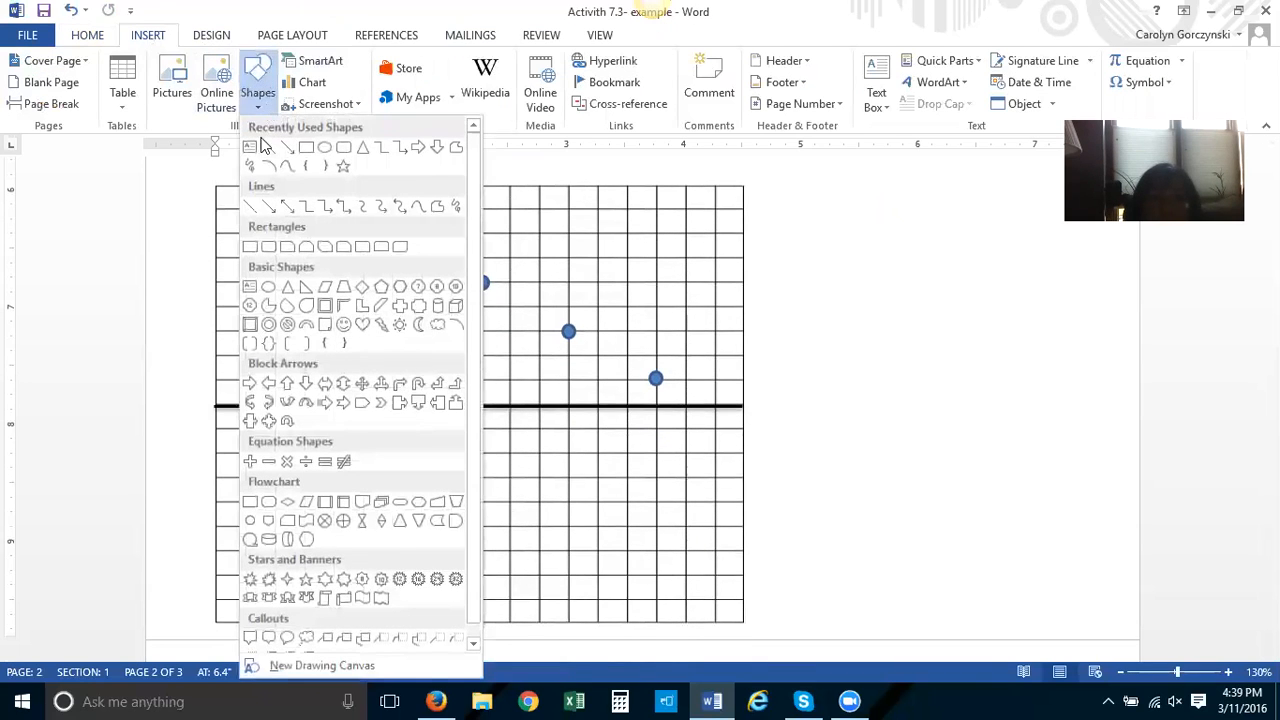
{"action": "left_click", "coordinate": [251, 204]}
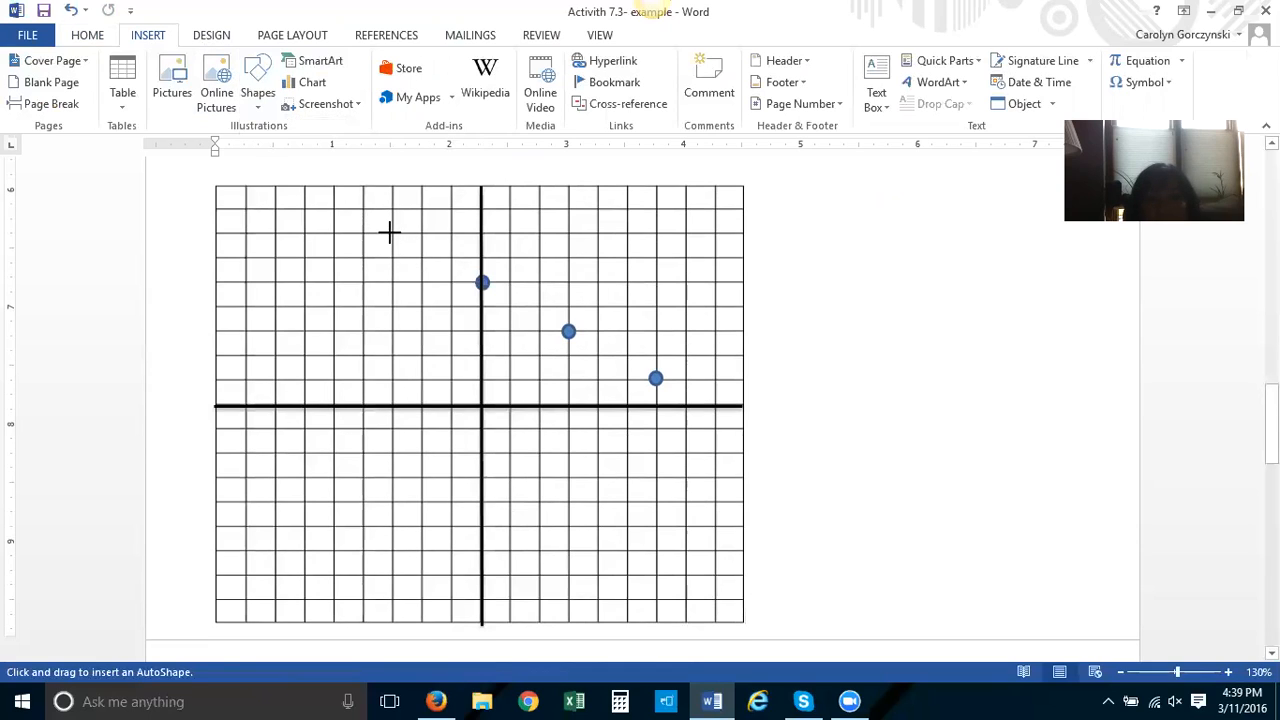
{"action": "left_click_drag", "start_coordinate": [391, 232], "coordinate": [741, 426]}
{"action": "left_click", "coordinate": [408, 108]}
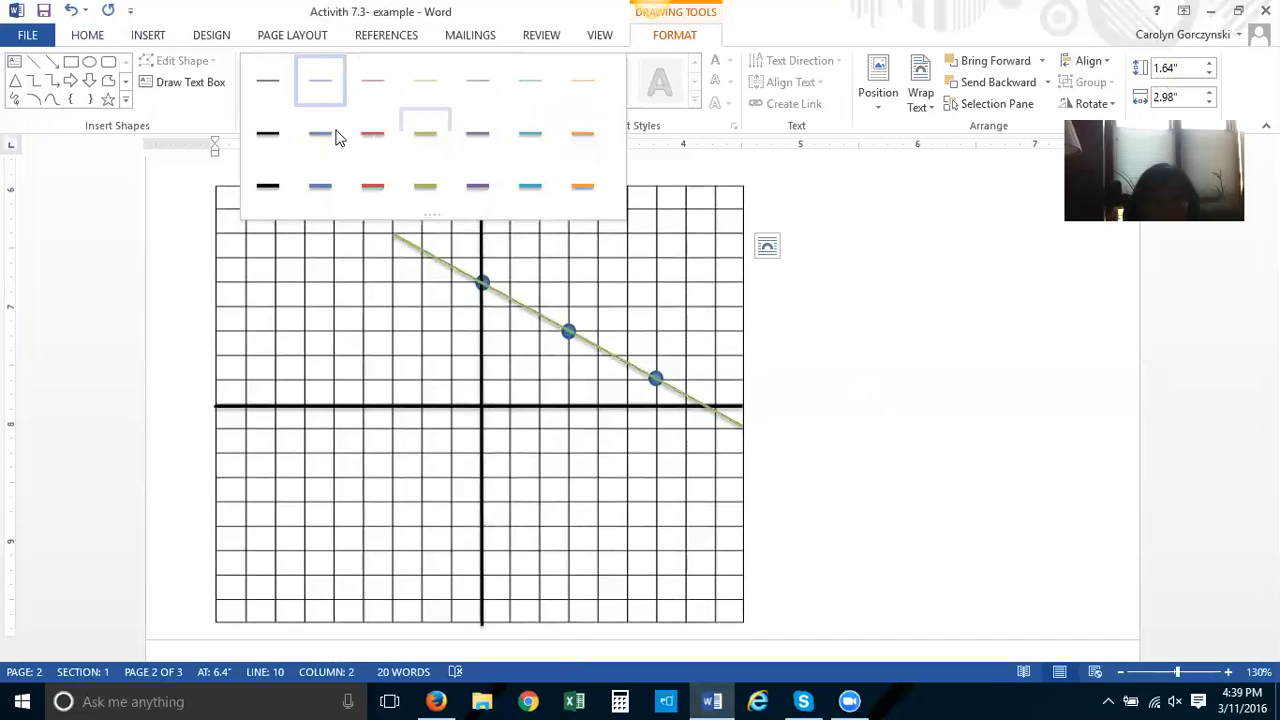
{"action": "left_click", "coordinate": [323, 137]}
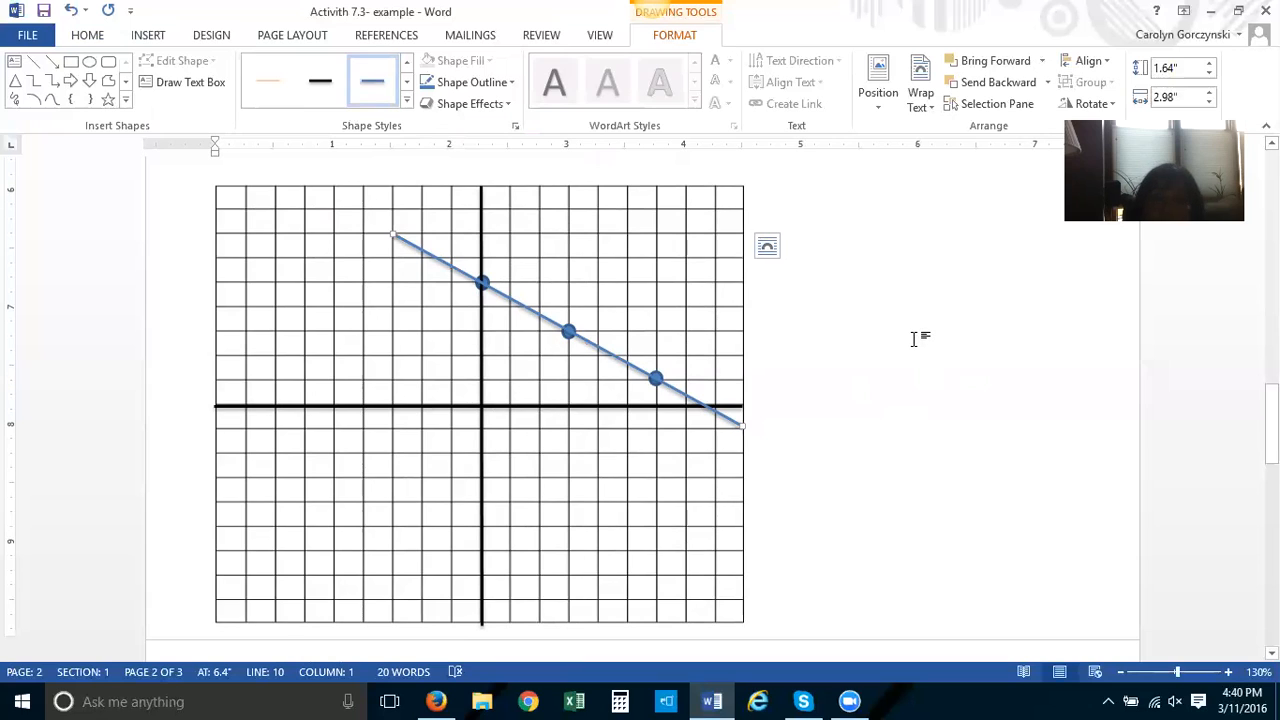
{"action": "scroll", "coordinate": [913, 338], "scroll_direction": "up", "scroll_amount": 1}
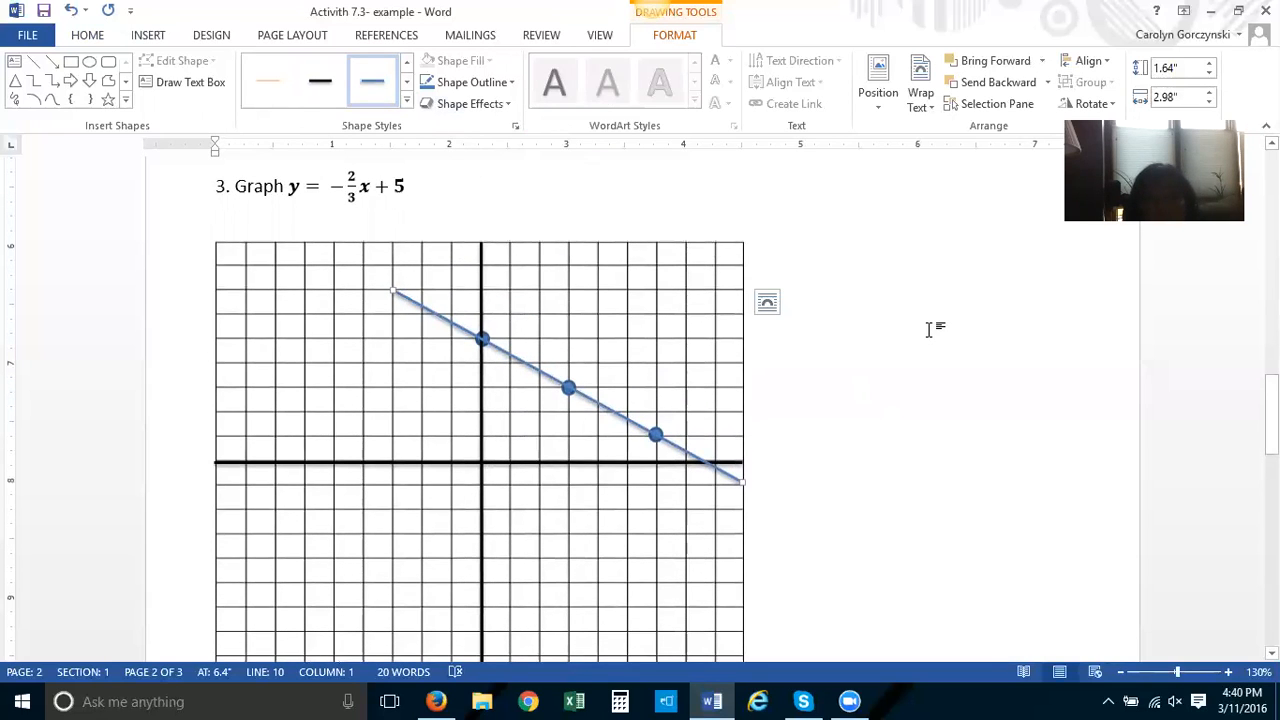